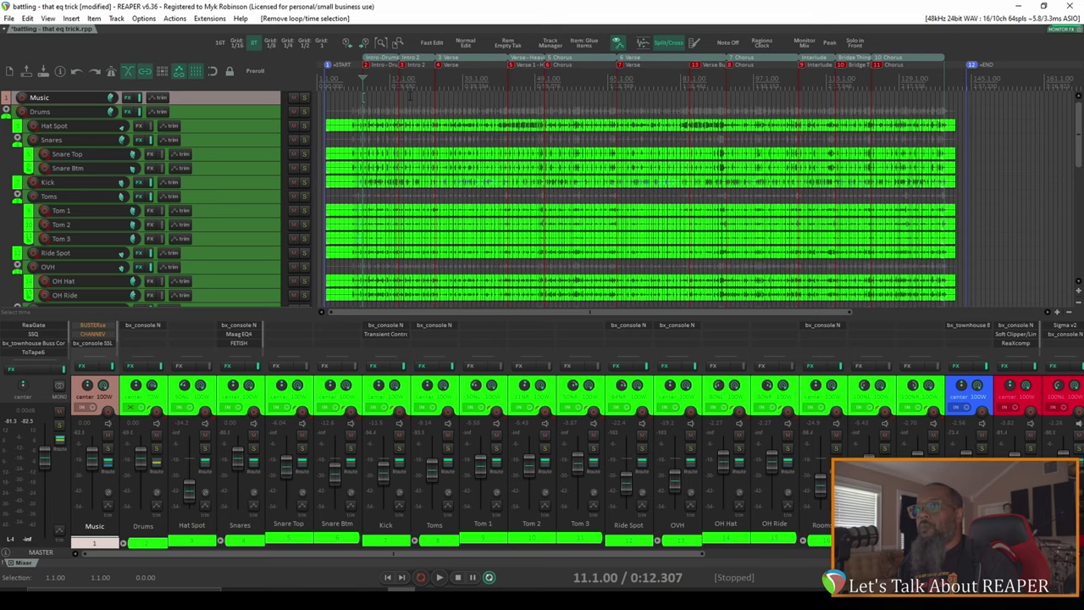
Play the song from the start of the project, then stop playback about 20 seconds in
{"action": "key", "text": "Home"}
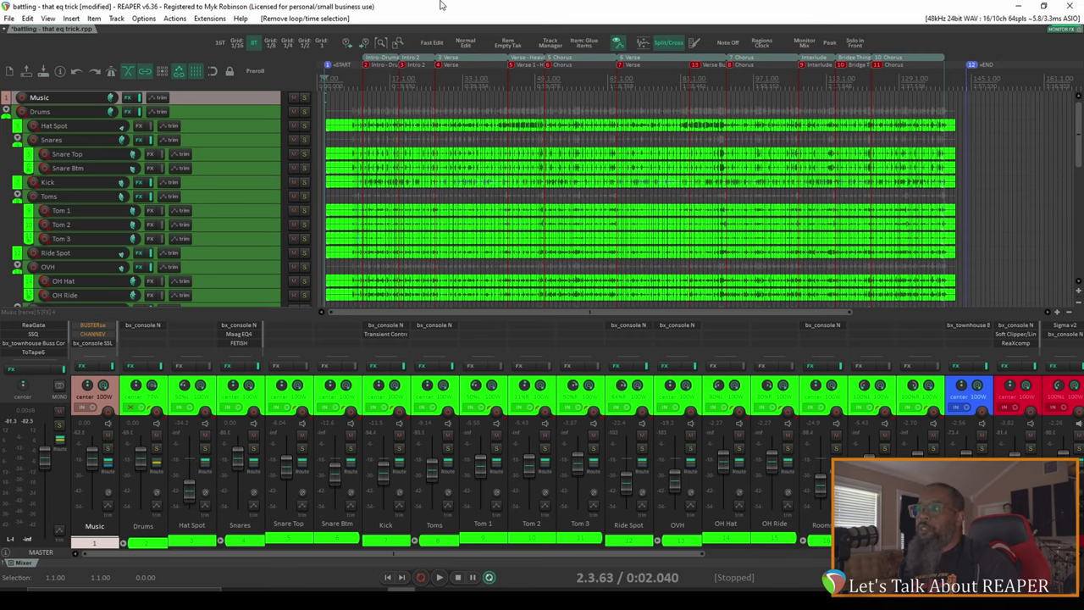
{"action": "key", "text": "space"}
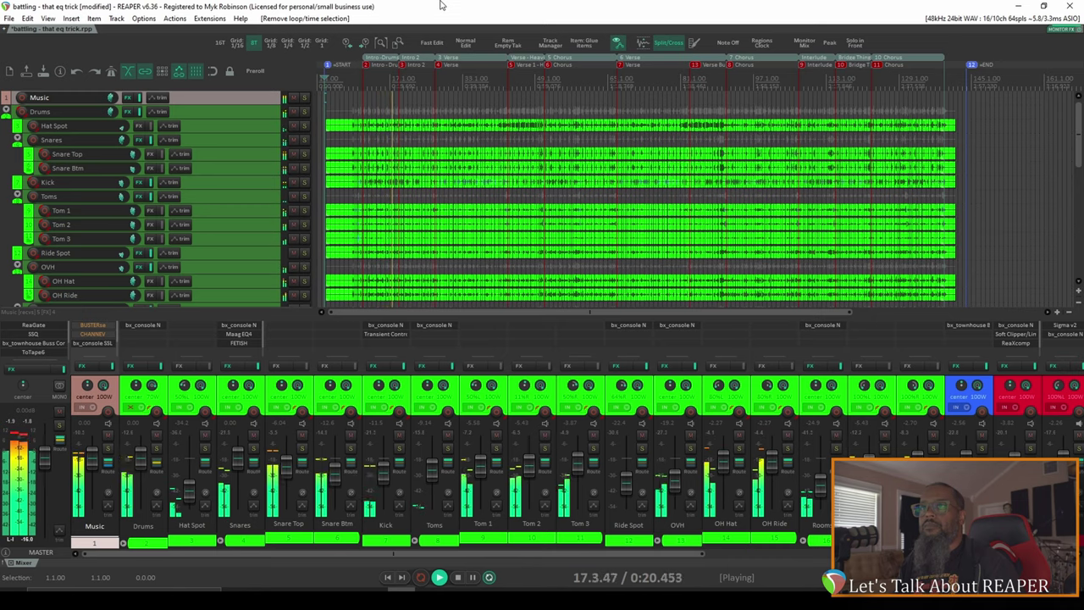
{"action": "key", "text": "space"}
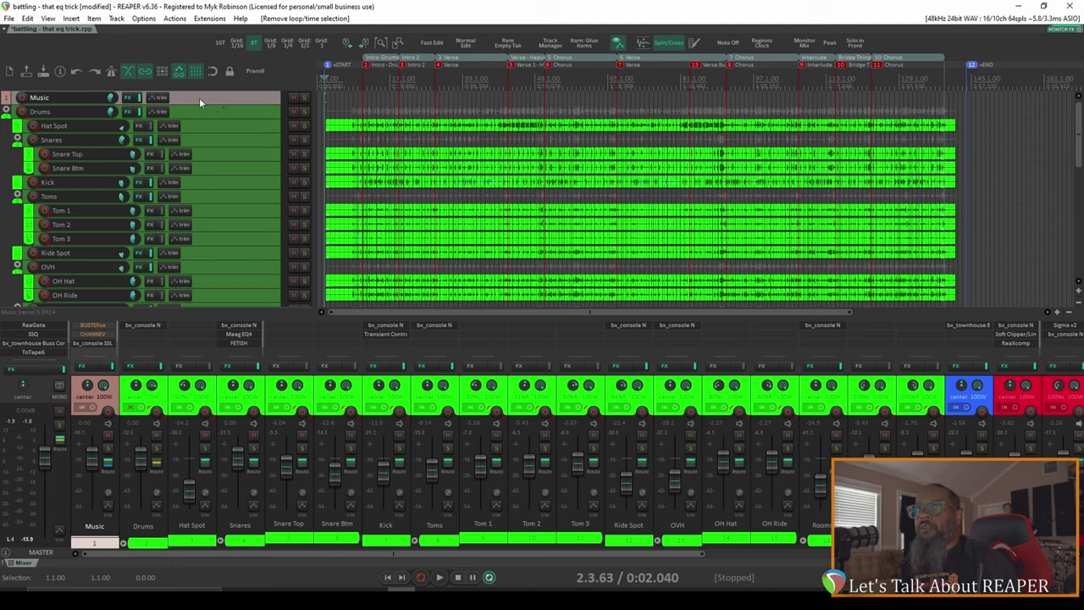
Show the master track above the Music folder using the View menu's Master Track option
{"action": "left_click", "coordinate": [47, 18]}
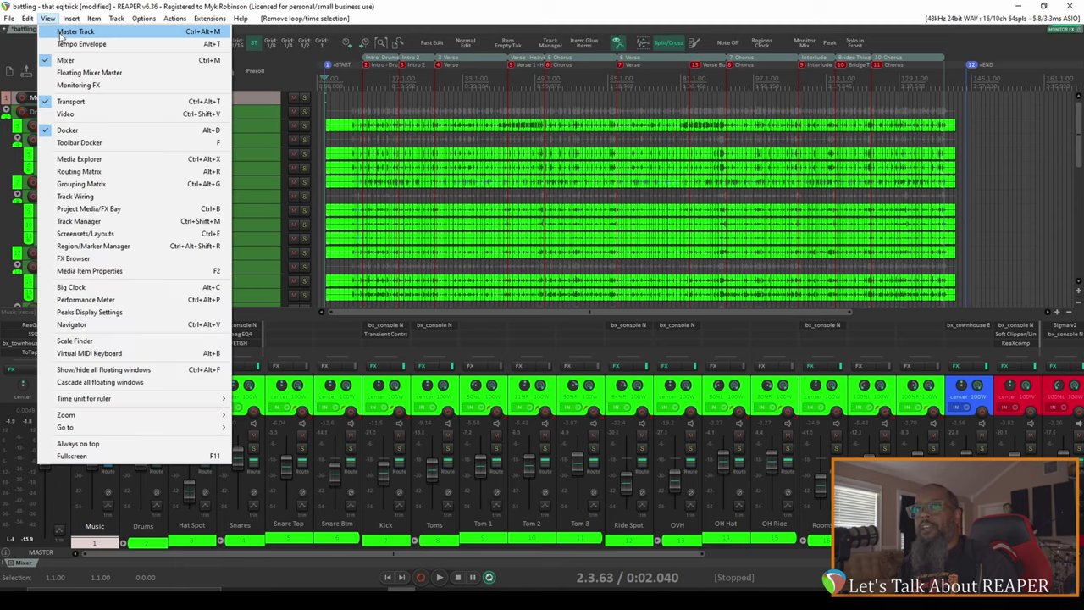
{"action": "left_click", "coordinate": [61, 32]}
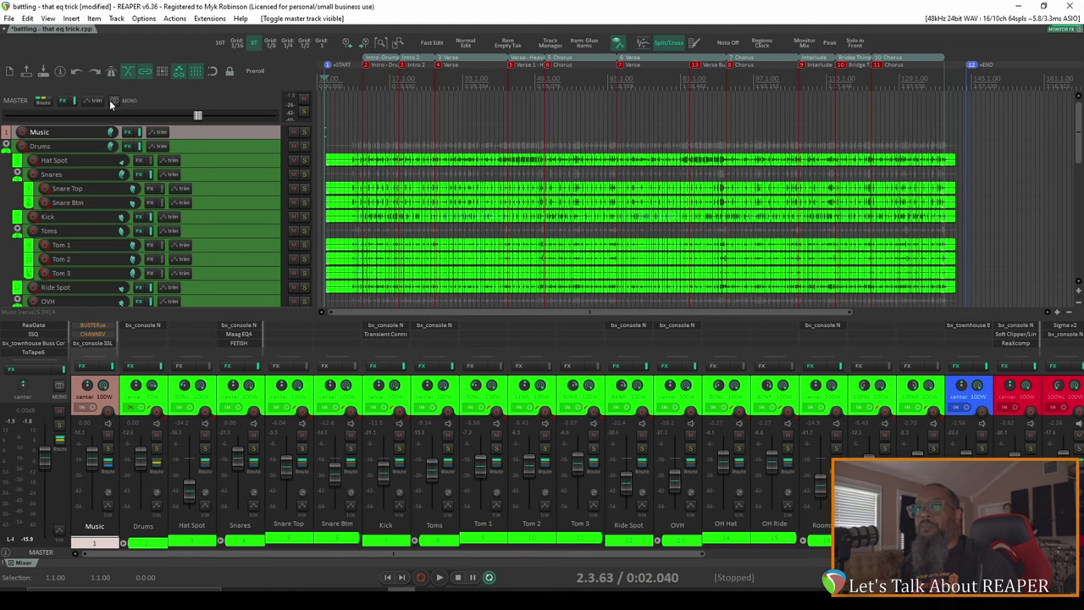
Add VST: ReaEQ (Cockos) to the end of the master track's FX chain
{"action": "left_click", "coordinate": [68, 100]}
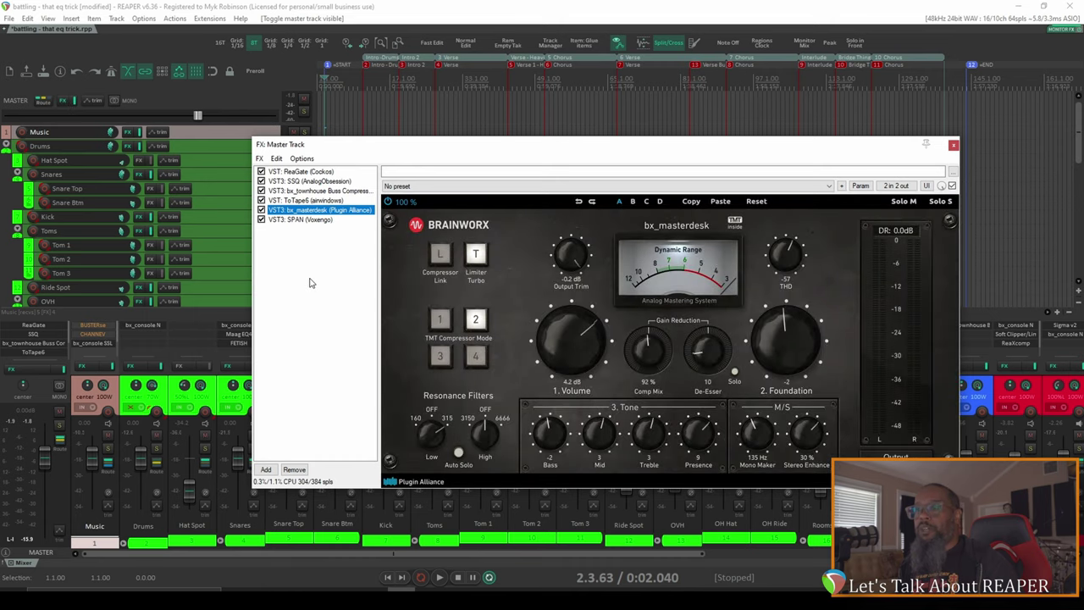
{"action": "left_click", "coordinate": [266, 469]}
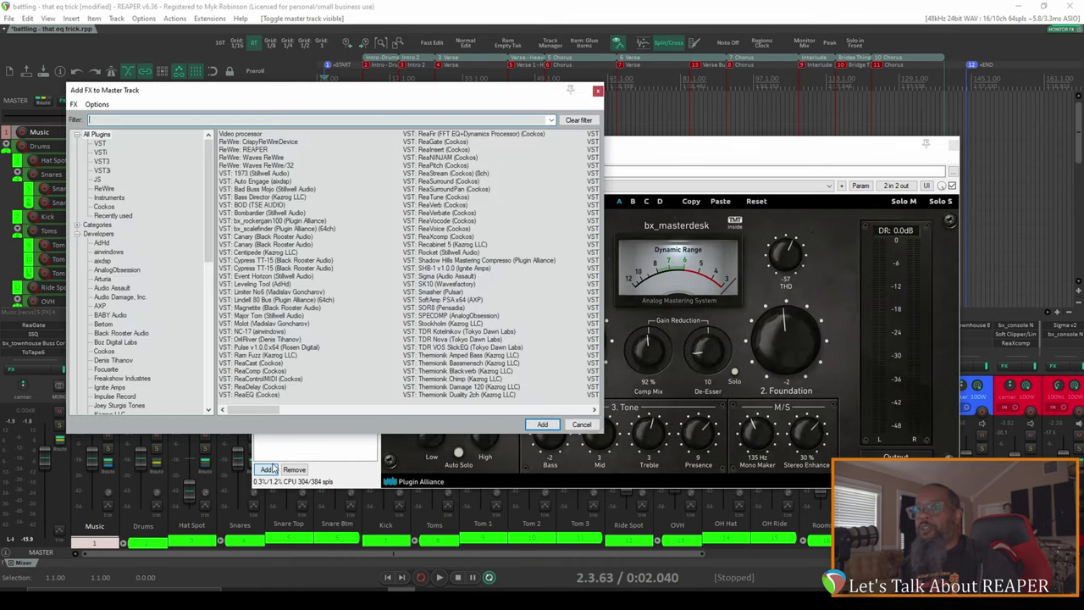
{"action": "type", "text": "reaeq"}
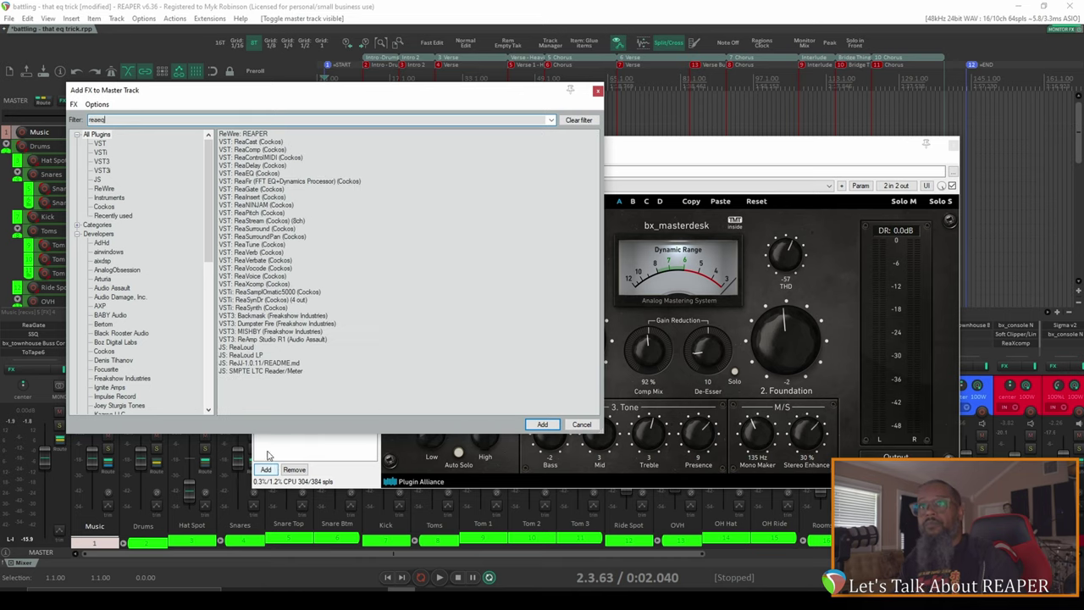
{"action": "double_click", "coordinate": [254, 134]}
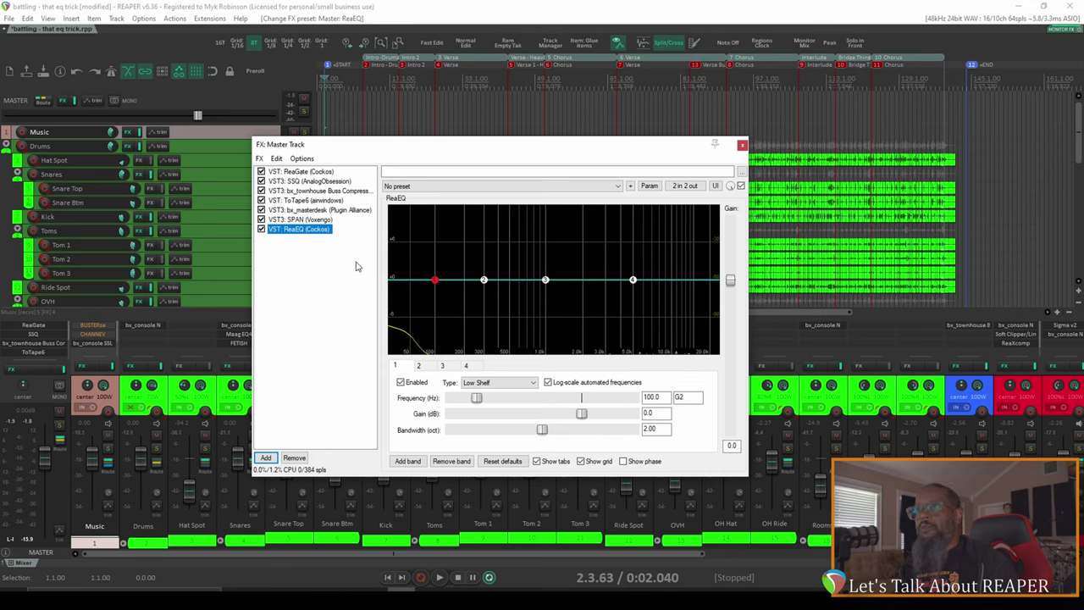
Change ReaEQ band 1 from Low Shelf to Low Pass
{"action": "mouse_move", "coordinate": [434, 283]}
{"action": "left_click", "coordinate": [500, 383]}
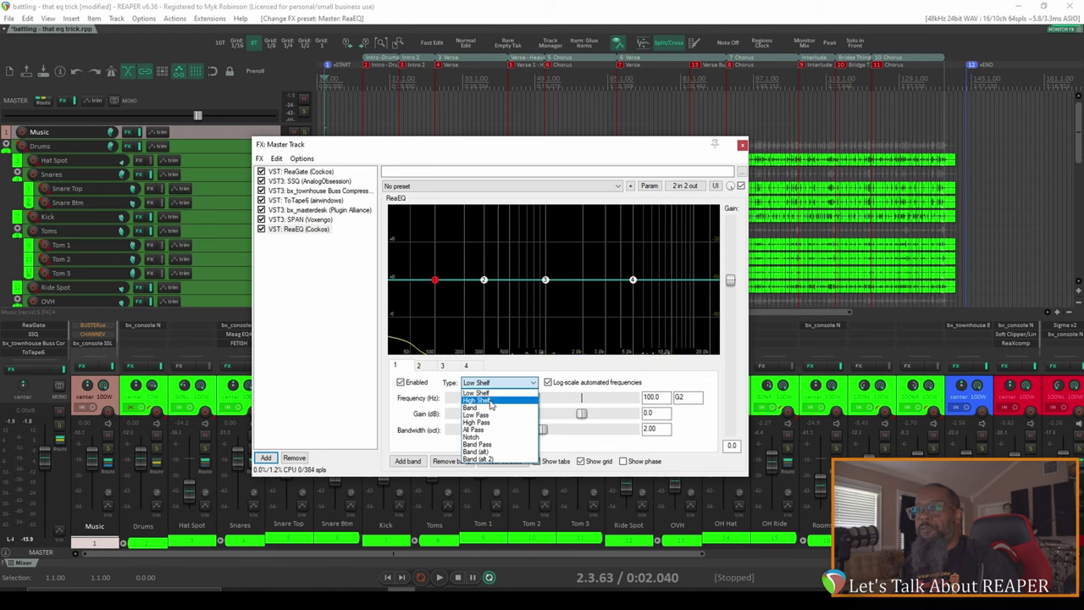
{"action": "left_click", "coordinate": [487, 414]}
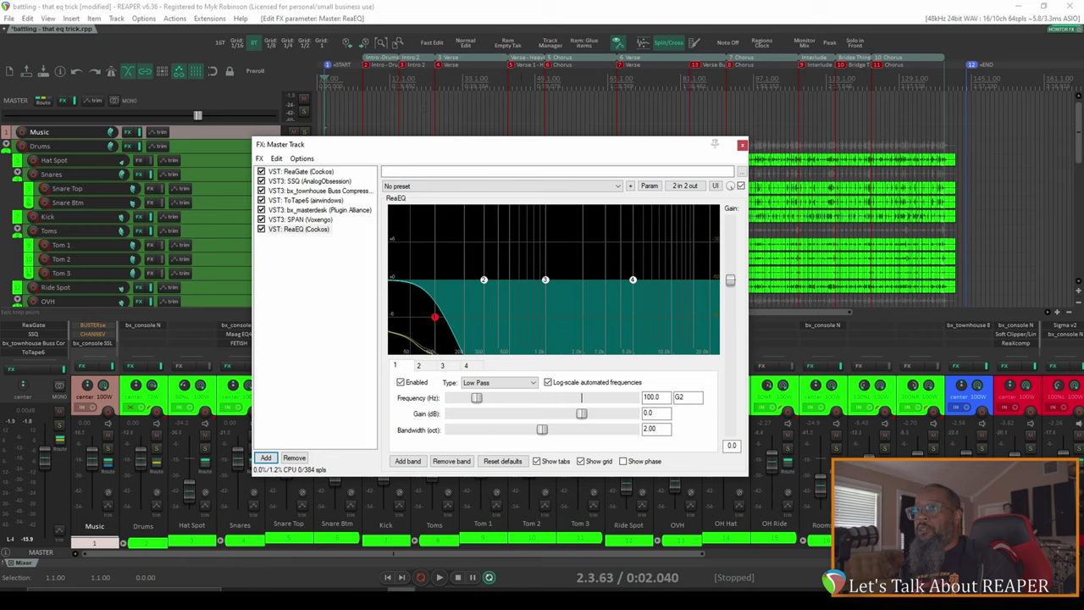
Audition the low-pass from late in the song, then move the FX window down and left
{"action": "left_click", "coordinate": [816, 78]}
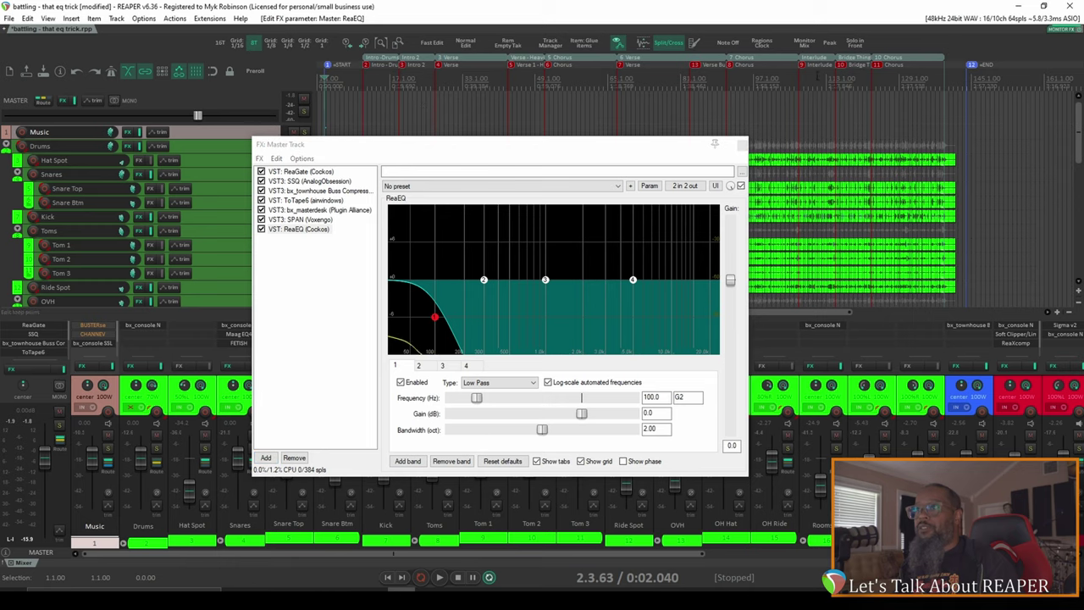
{"action": "key", "text": "space"}
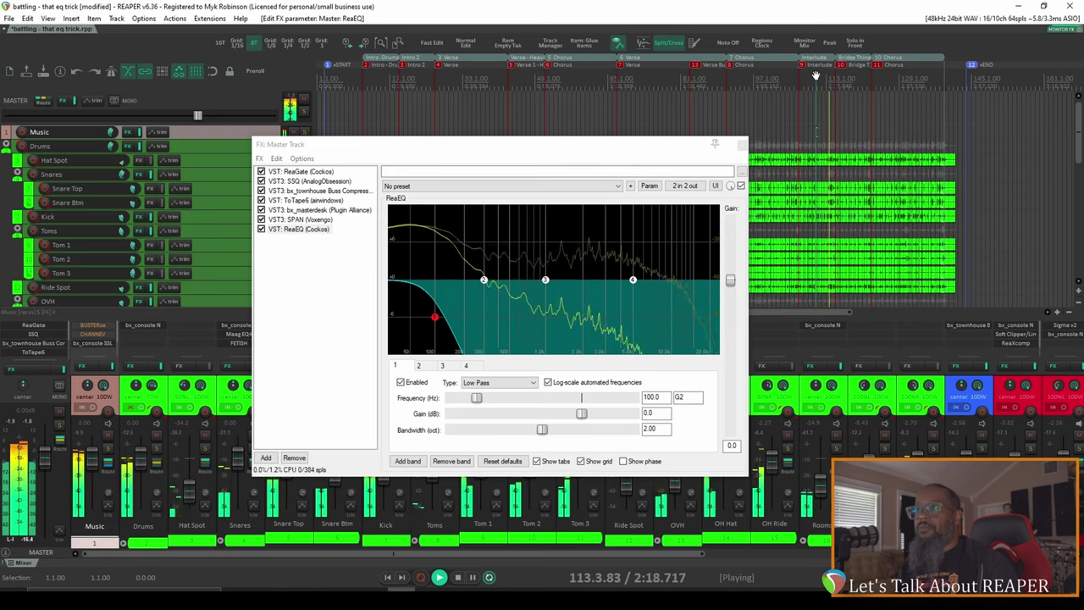
{"action": "key", "text": "space"}
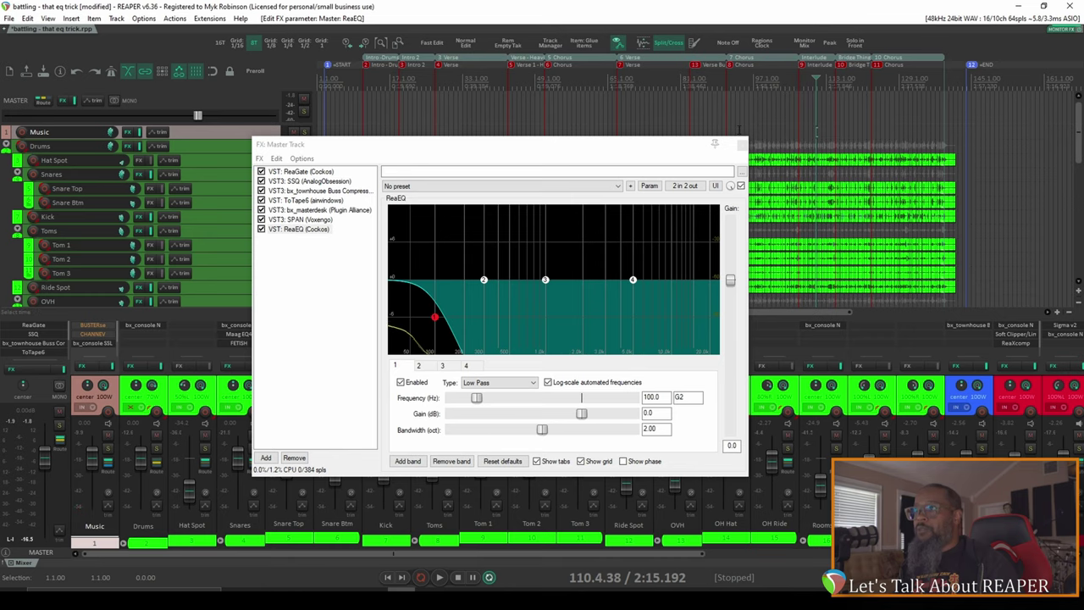
{"action": "left_click", "coordinate": [648, 149]}
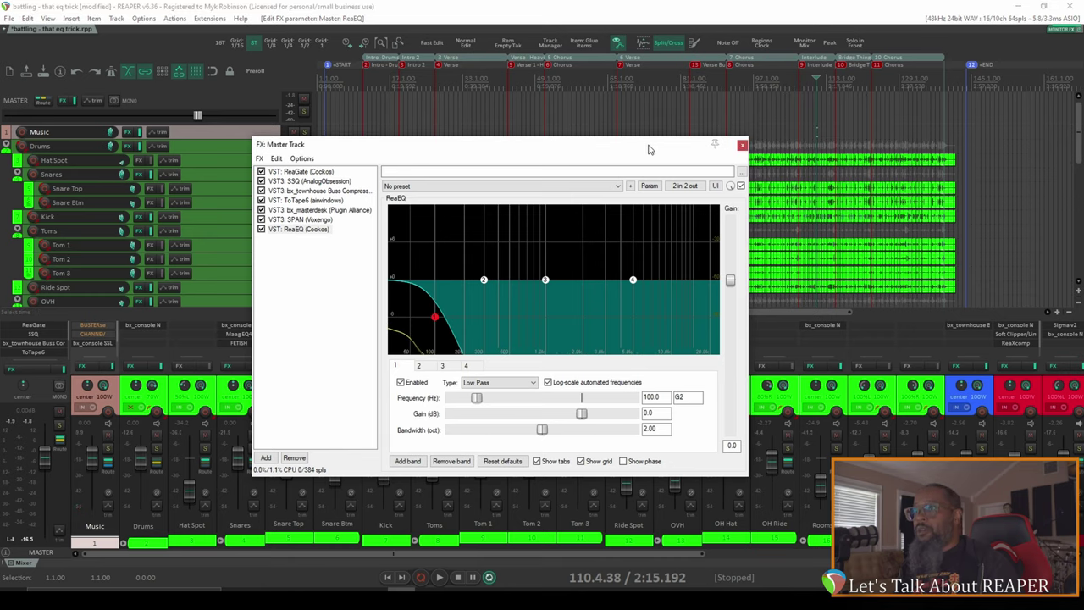
{"action": "left_click_drag", "start_coordinate": [644, 145], "coordinate": [593, 228]}
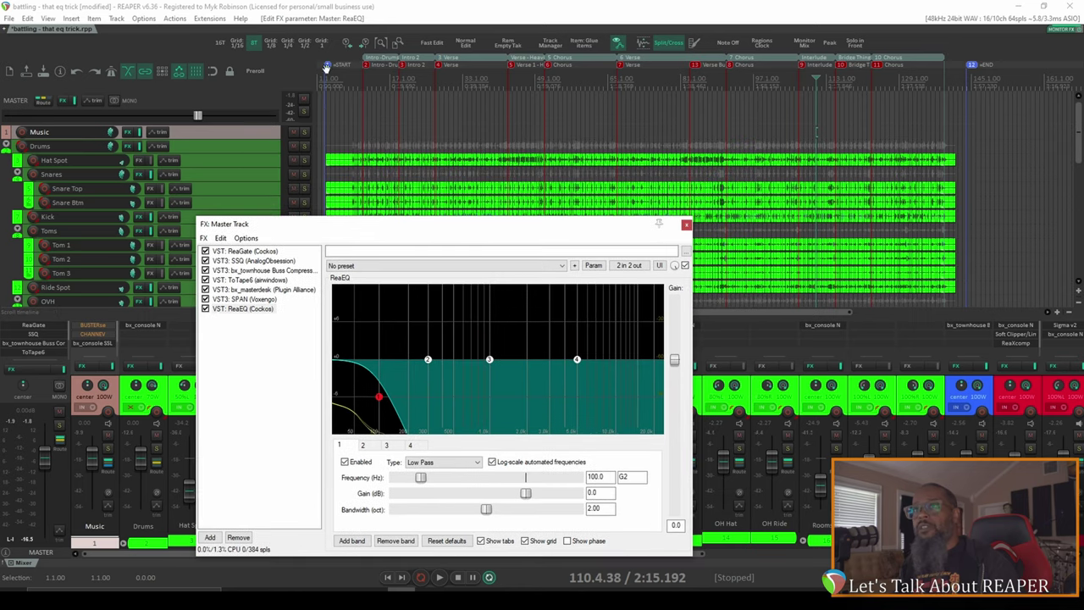
Zoom in and time-select the intro from 2.3.63 to 11.1.00
{"action": "left_click", "coordinate": [179, 70]}
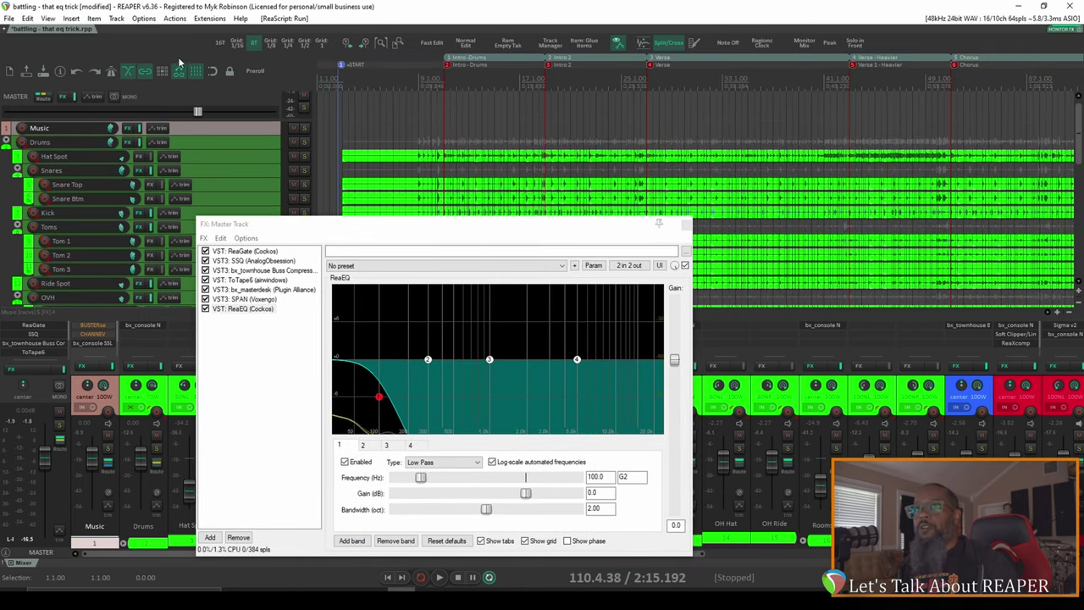
{"action": "left_click", "coordinate": [213, 71]}
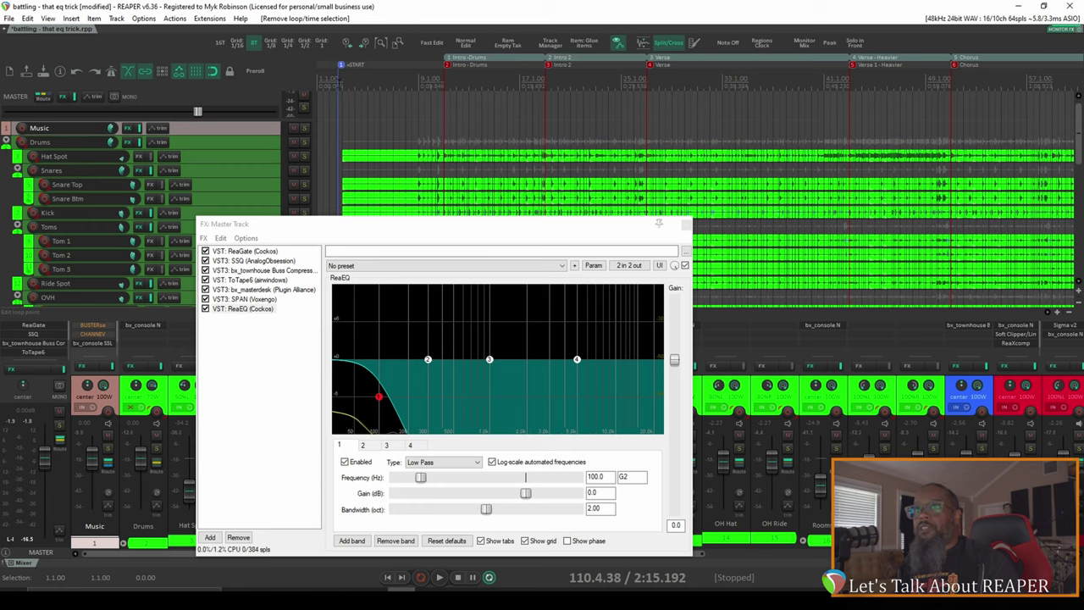
{"action": "left_click_drag", "start_coordinate": [342, 85], "coordinate": [451, 87]}
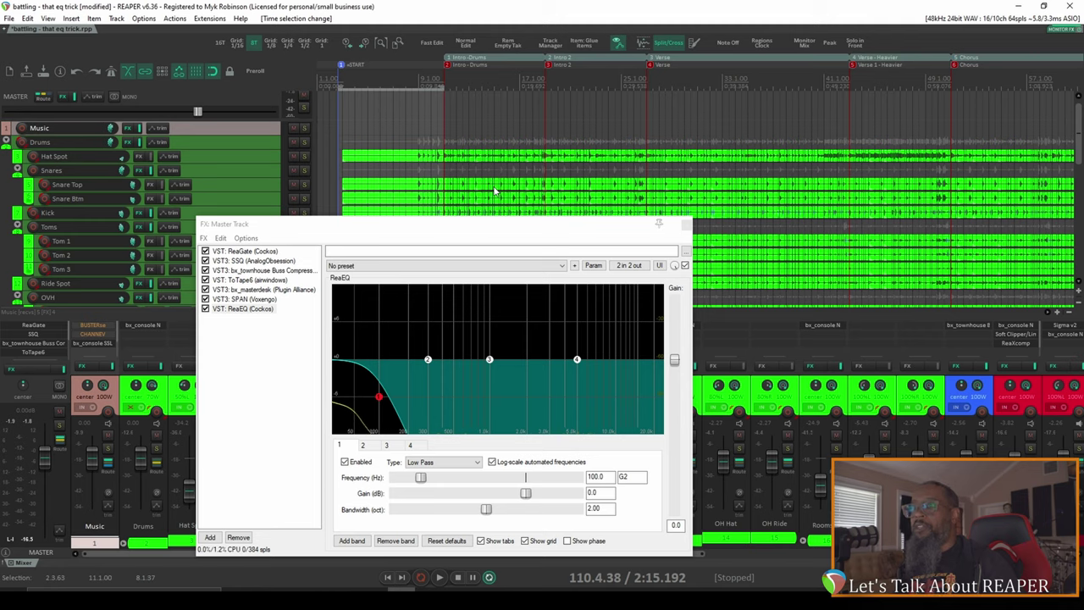
Nudge the ReaEQ low-pass frequency up to 107.4 Hz and bring up the Param options
{"action": "mouse_move", "coordinate": [381, 406]}
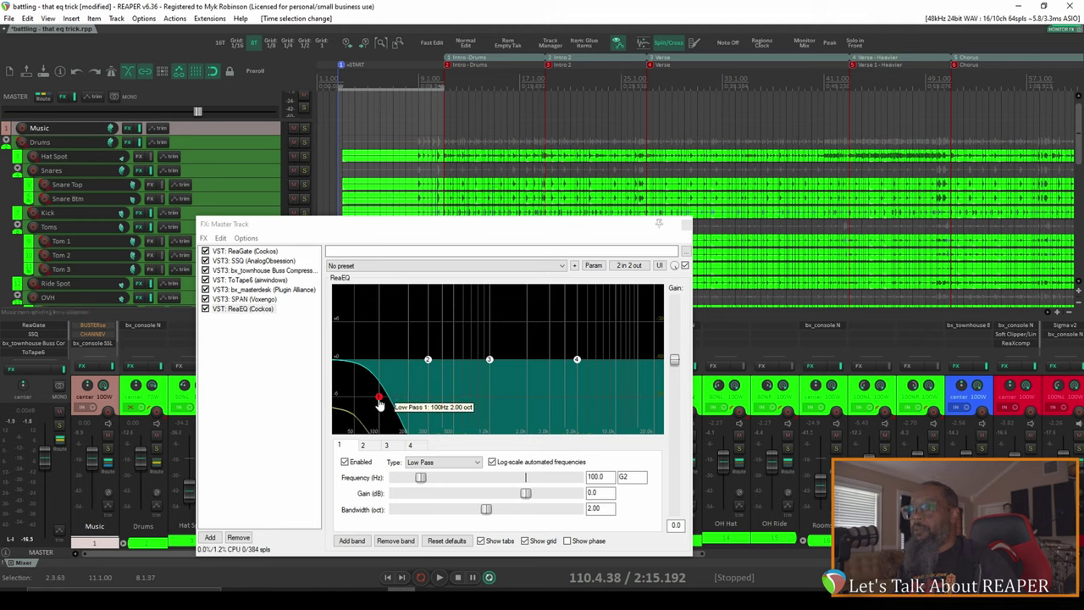
{"action": "left_click", "coordinate": [381, 406]}
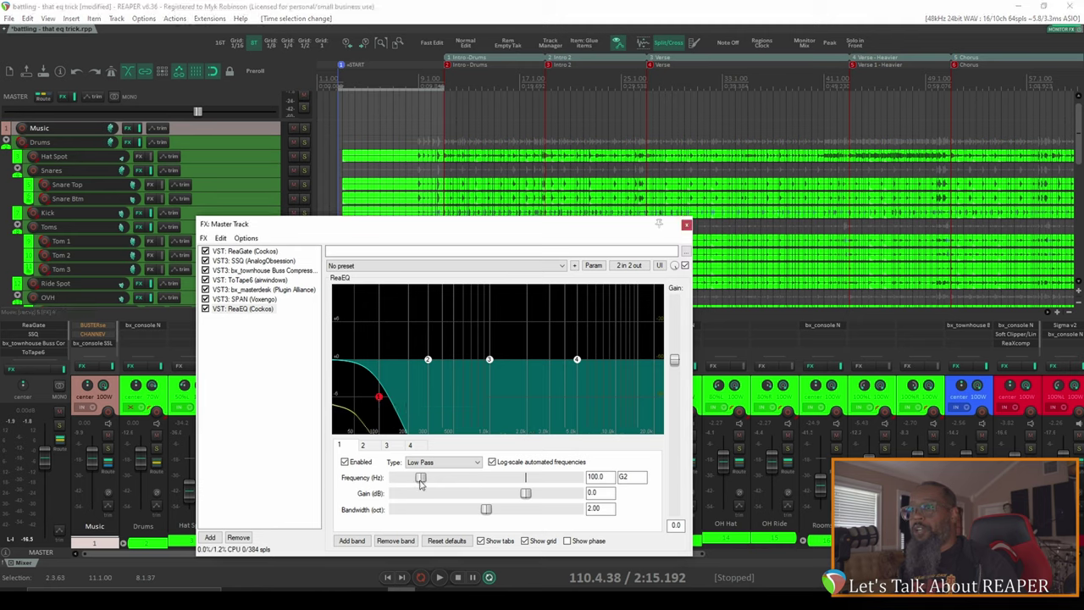
{"action": "left_click_drag", "start_coordinate": [421, 481], "coordinate": [423, 481]}
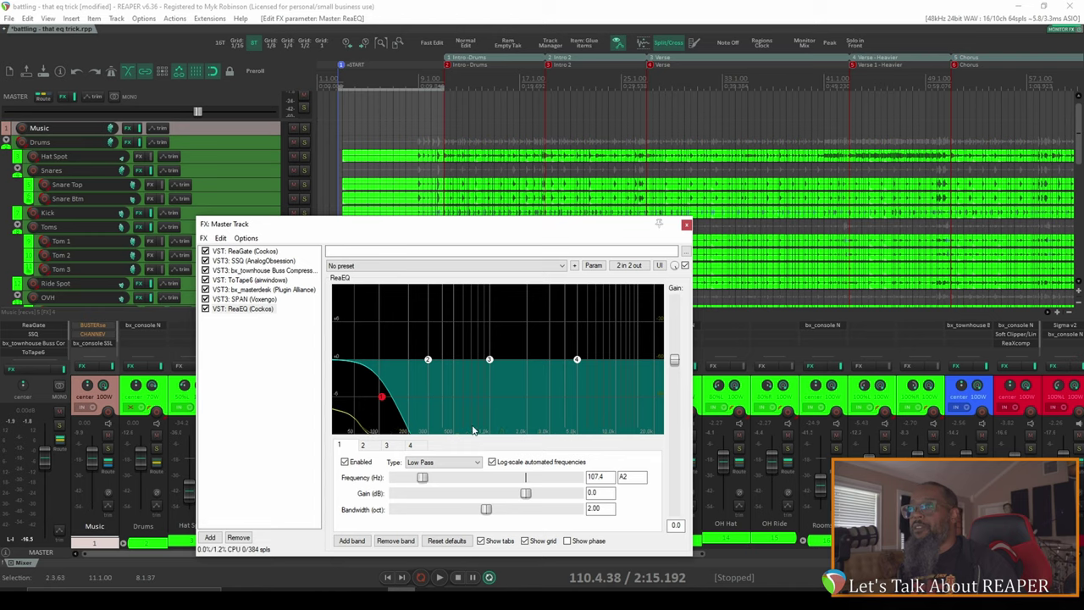
{"action": "left_click", "coordinate": [597, 267]}
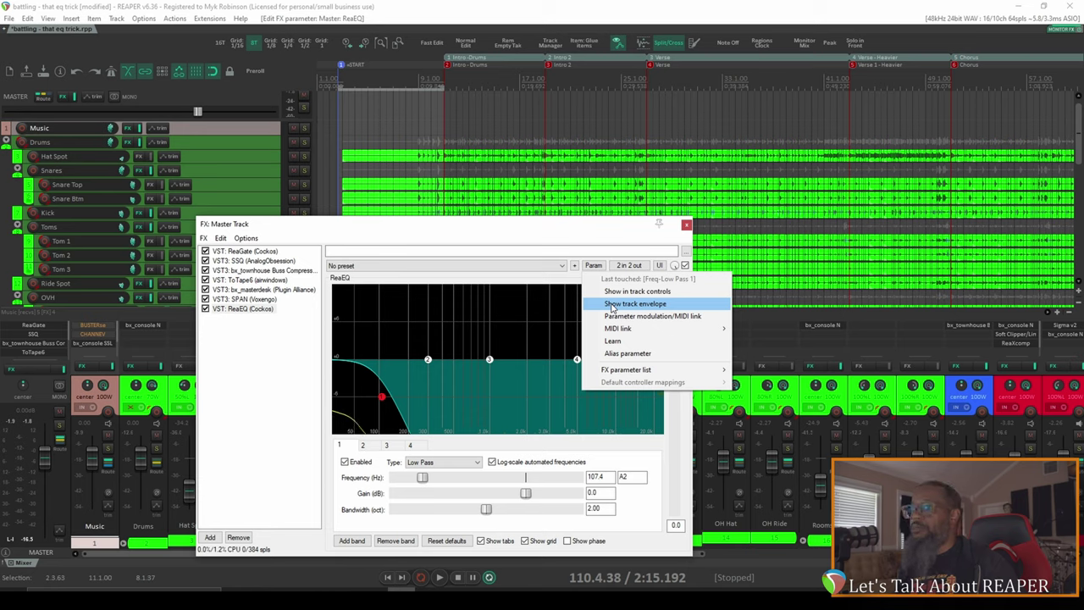
Show the low-pass frequency envelope on the master, close the FX window, and enlarge the lane
{"action": "left_click", "coordinate": [612, 305]}
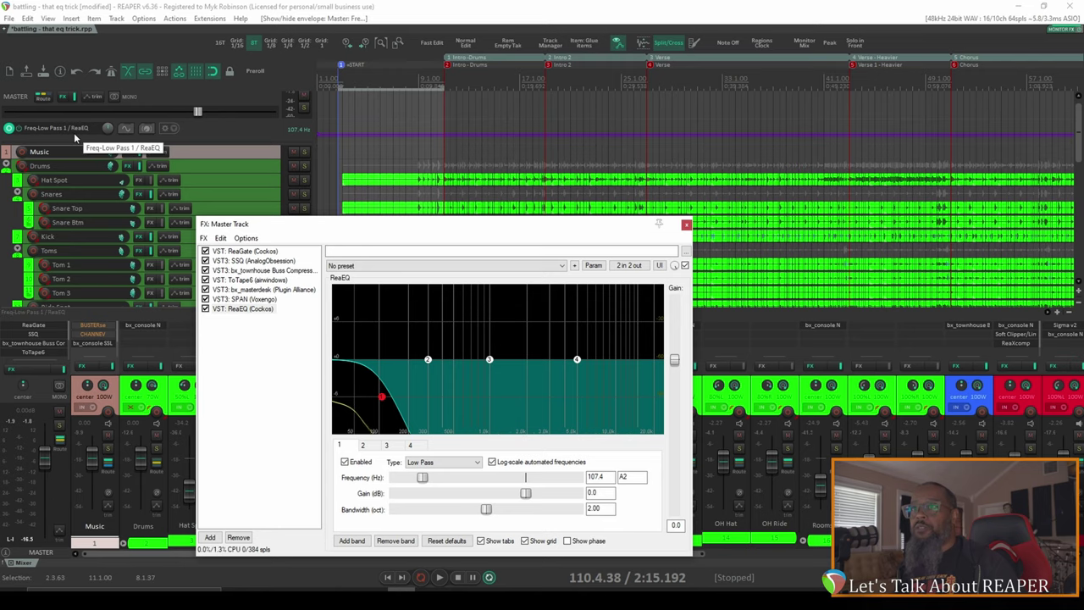
{"action": "left_click", "coordinate": [686, 225]}
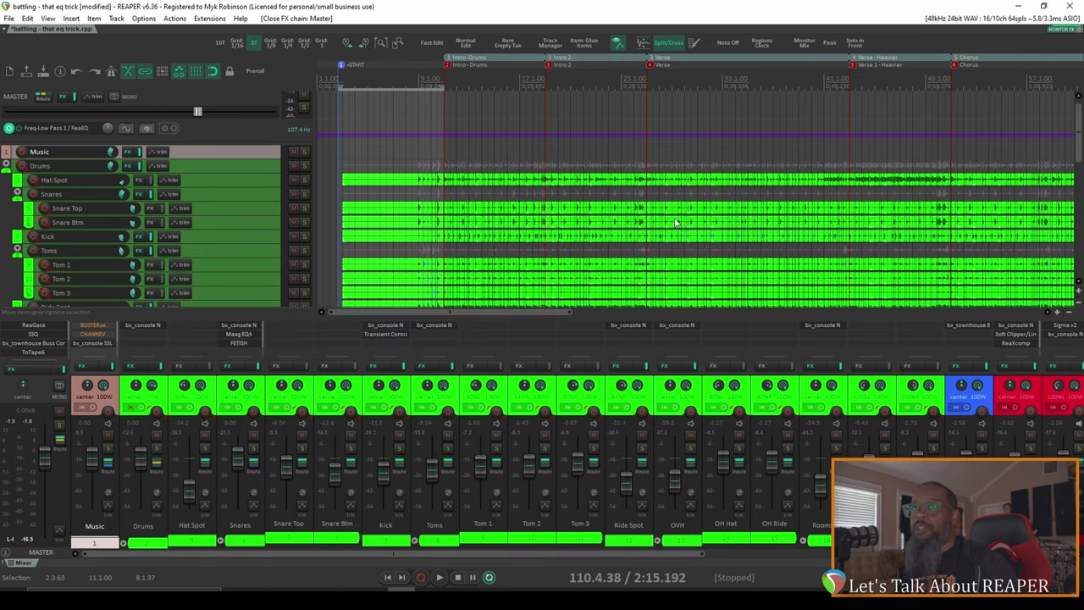
{"action": "left_click_drag", "start_coordinate": [265, 141], "coordinate": [276, 261]}
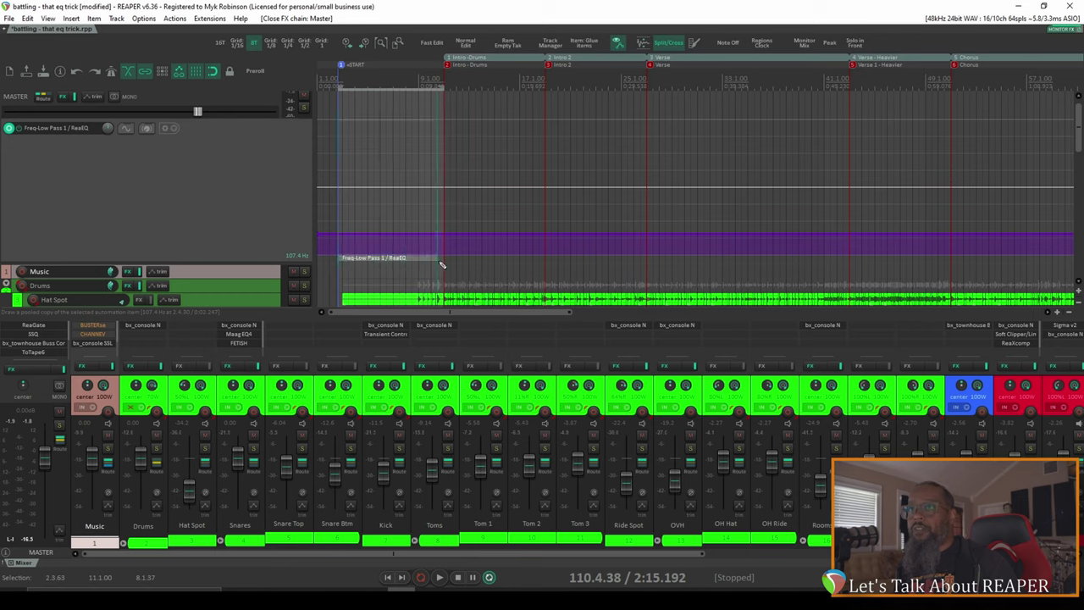
Trim the intro automation item's end slightly and raise the envelope after it to 24000 Hz
{"action": "left_click_drag", "start_coordinate": [441, 264], "coordinate": [444, 261]}
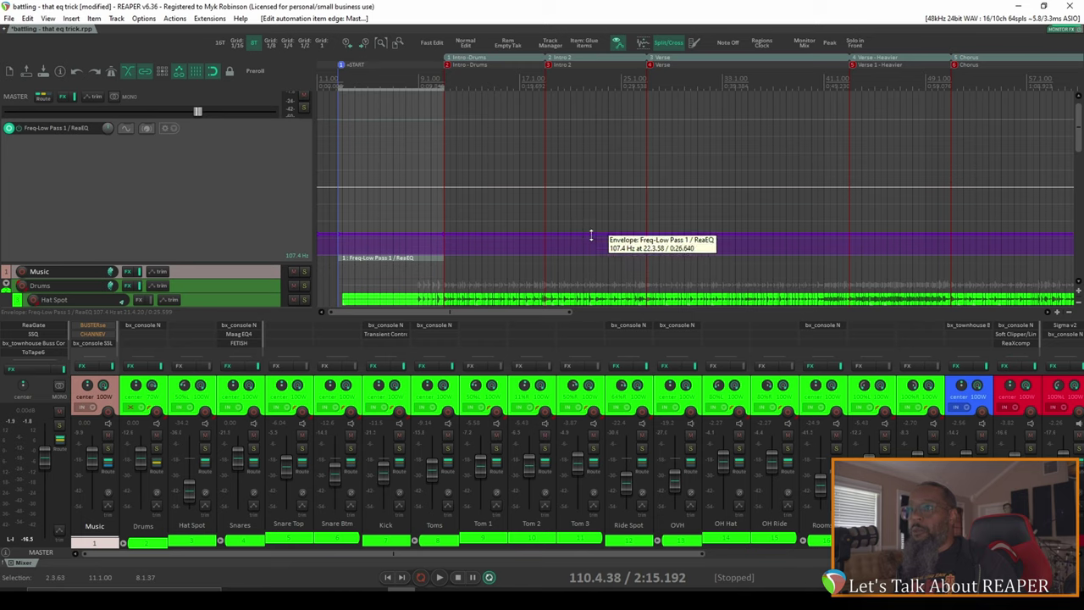
{"action": "left_click_drag", "start_coordinate": [591, 234], "coordinate": [567, 98]}
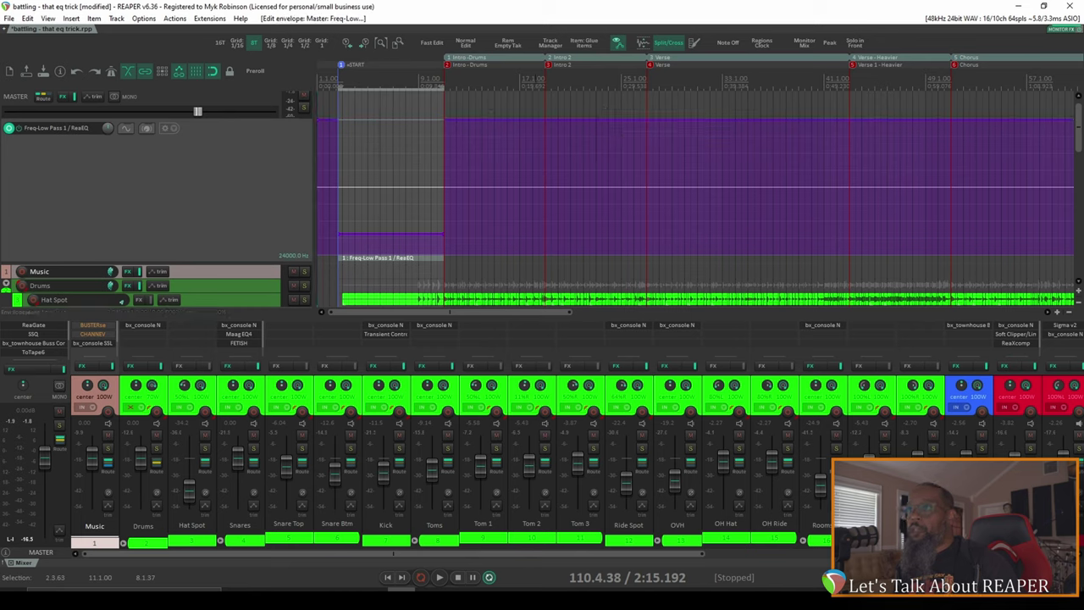
{"action": "key", "text": "space"}
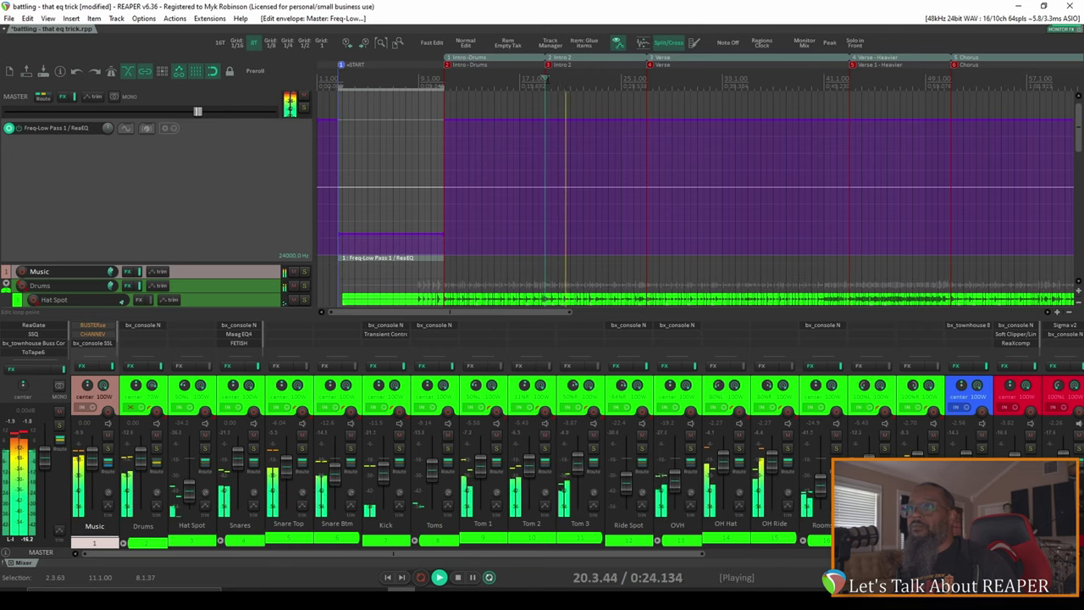
{"action": "key", "text": "space"}
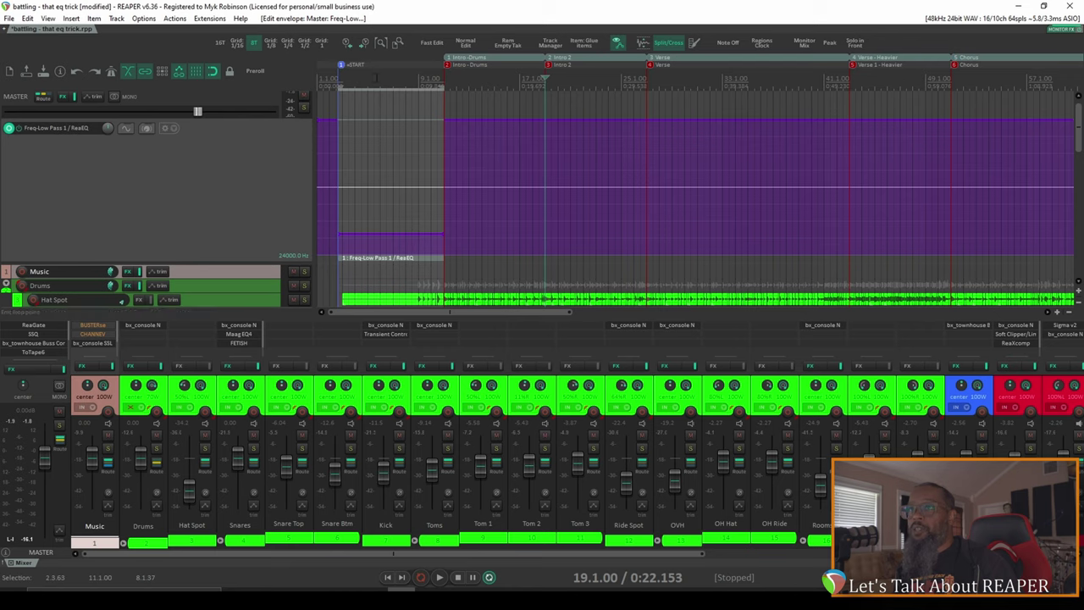
{"action": "left_click", "coordinate": [378, 76]}
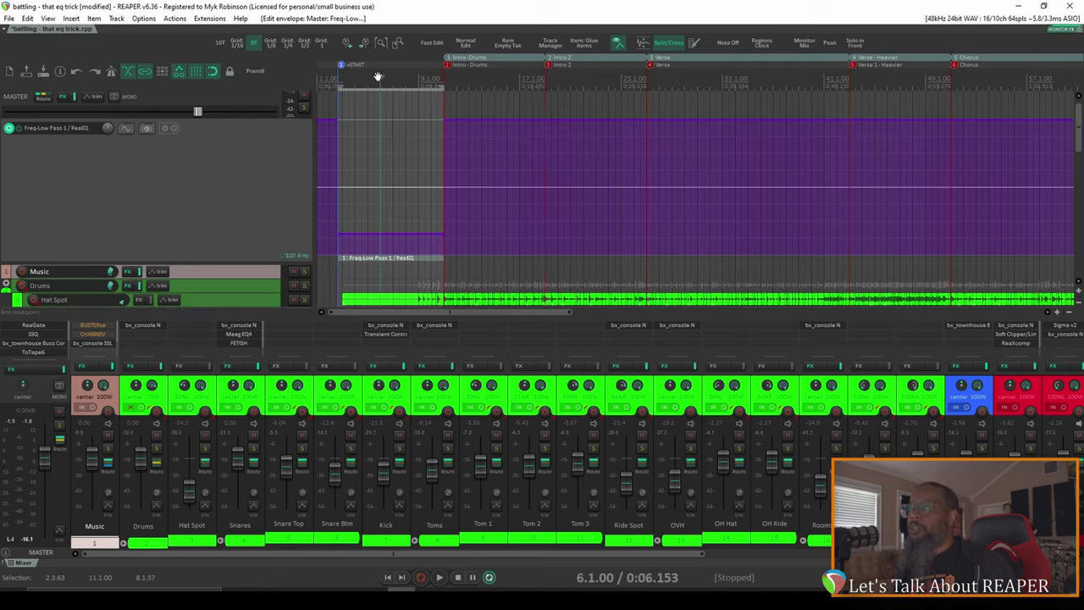
{"action": "key", "text": "space"}
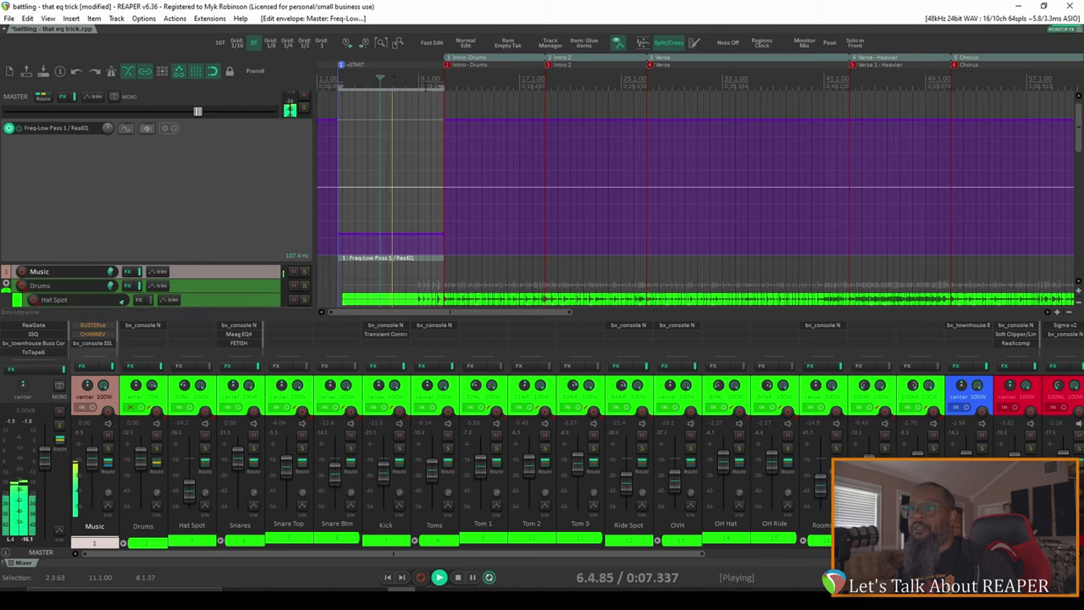
{"action": "key", "text": "space"}
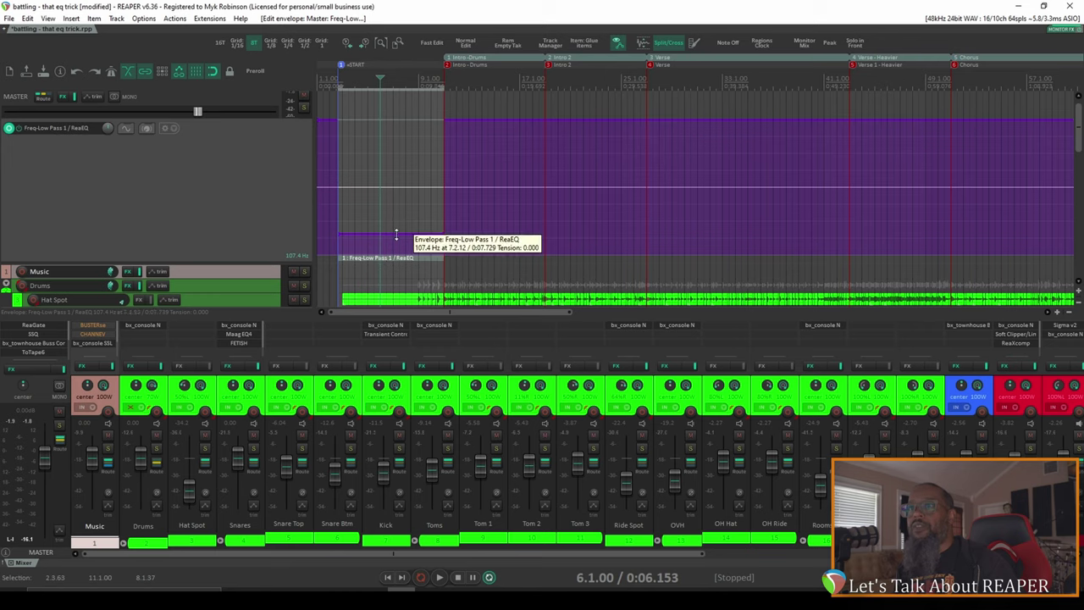
Raise the intro automation item's level to about 265.9 Hz, auditioning after each adjustment
{"action": "left_click_drag", "start_coordinate": [395, 234], "coordinate": [396, 222]}
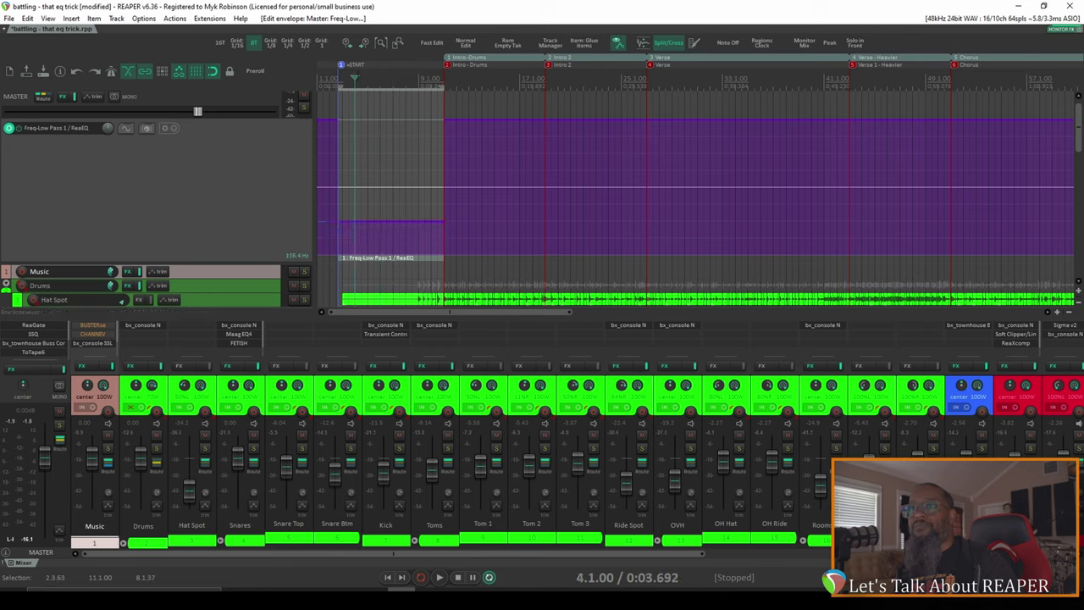
{"action": "key", "text": "space"}
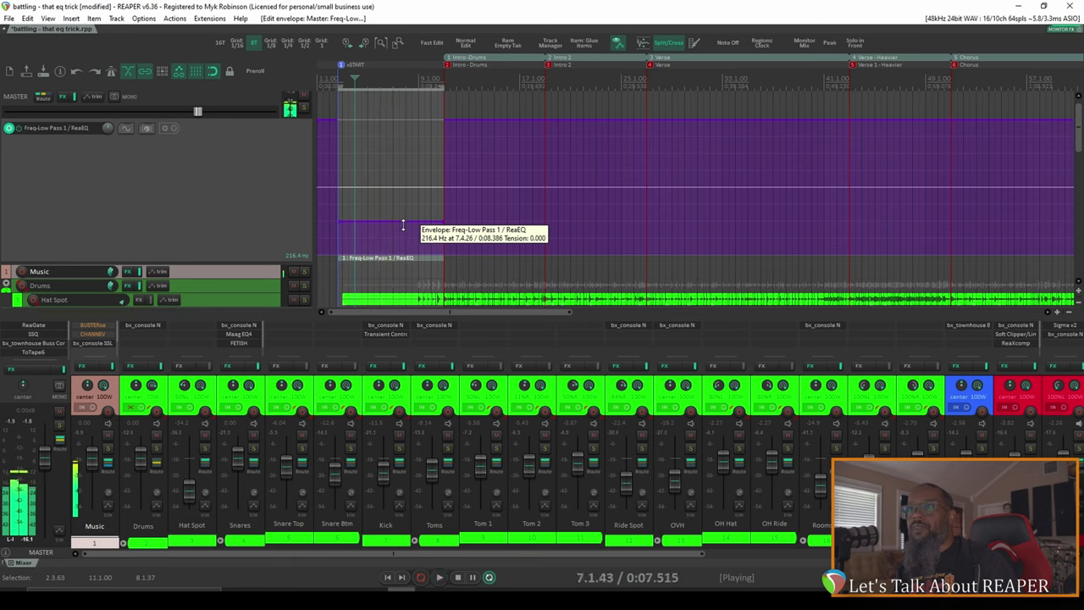
{"action": "key", "text": "space"}
{"action": "left_click_drag", "start_coordinate": [404, 224], "coordinate": [401, 218]}
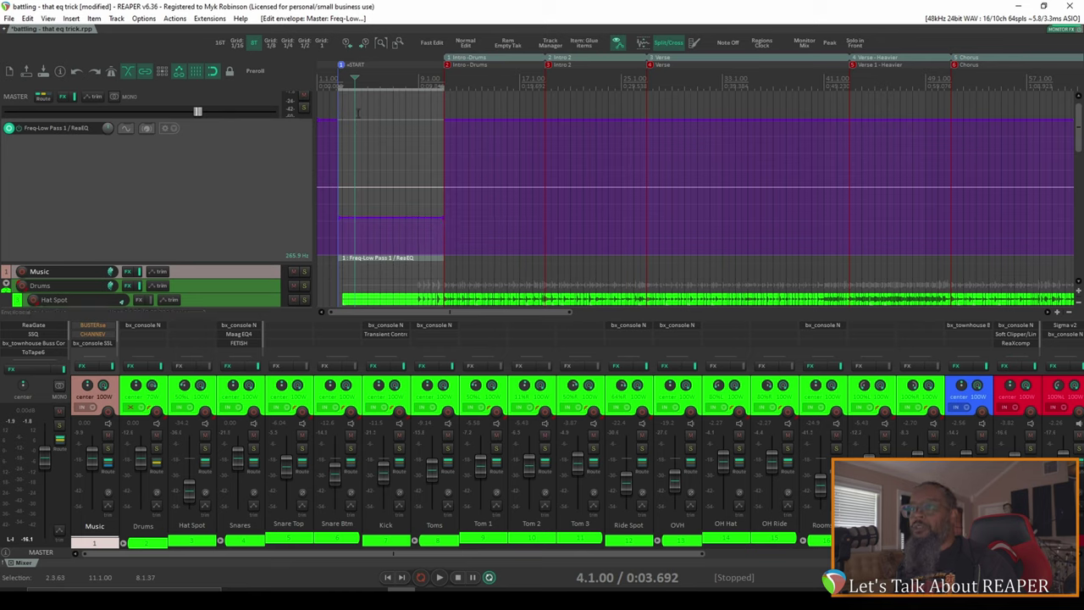
{"action": "key", "text": "space"}
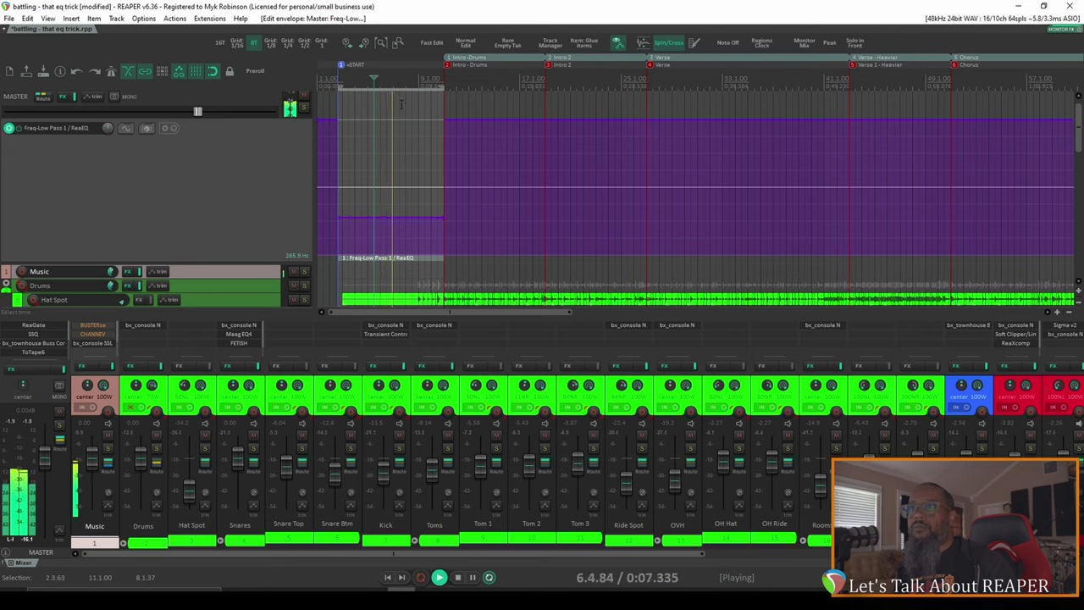
{"action": "key", "text": "space"}
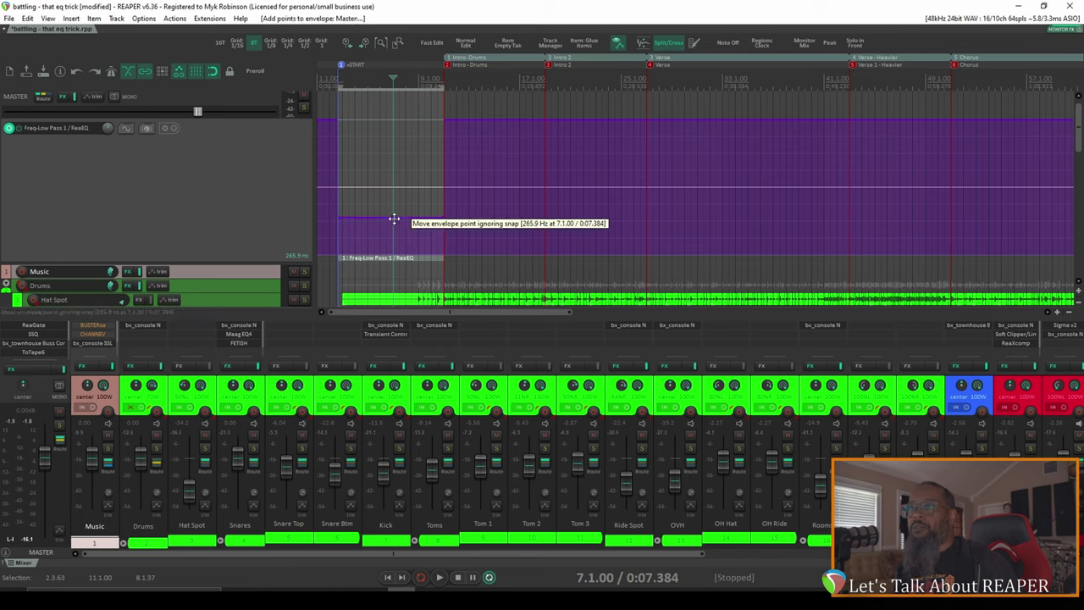
Add an envelope point at 7.1.00 and lift the 11.1.00 point to 22819.1 Hz
{"action": "left_click", "coordinate": [393, 222]}
{"action": "scroll", "coordinate": [391, 221], "scroll_direction": "up", "scroll_amount": 5}
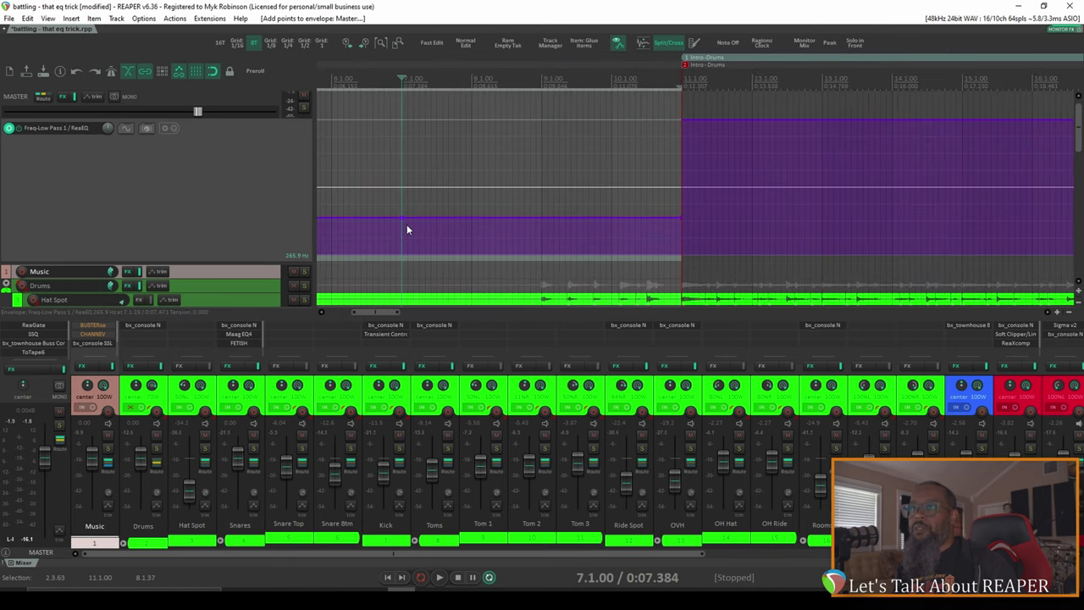
{"action": "scroll", "coordinate": [407, 224], "scroll_direction": "up", "scroll_amount": 4}
{"action": "mouse_move", "coordinate": [397, 218]}
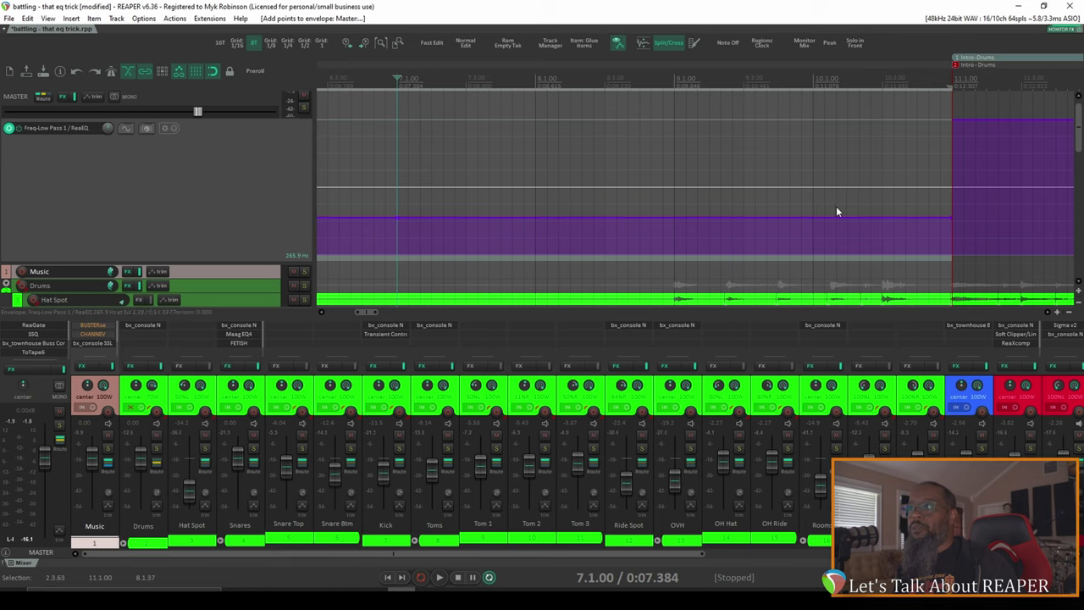
{"action": "mouse_move", "coordinate": [951, 218]}
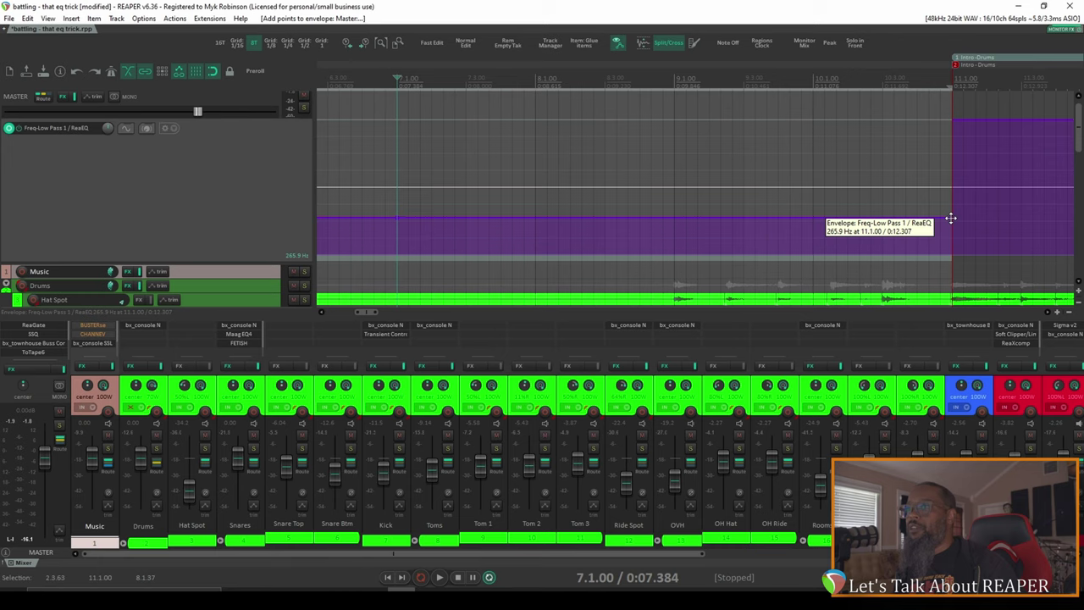
{"action": "left_click_drag", "start_coordinate": [951, 218], "coordinate": [947, 116]}
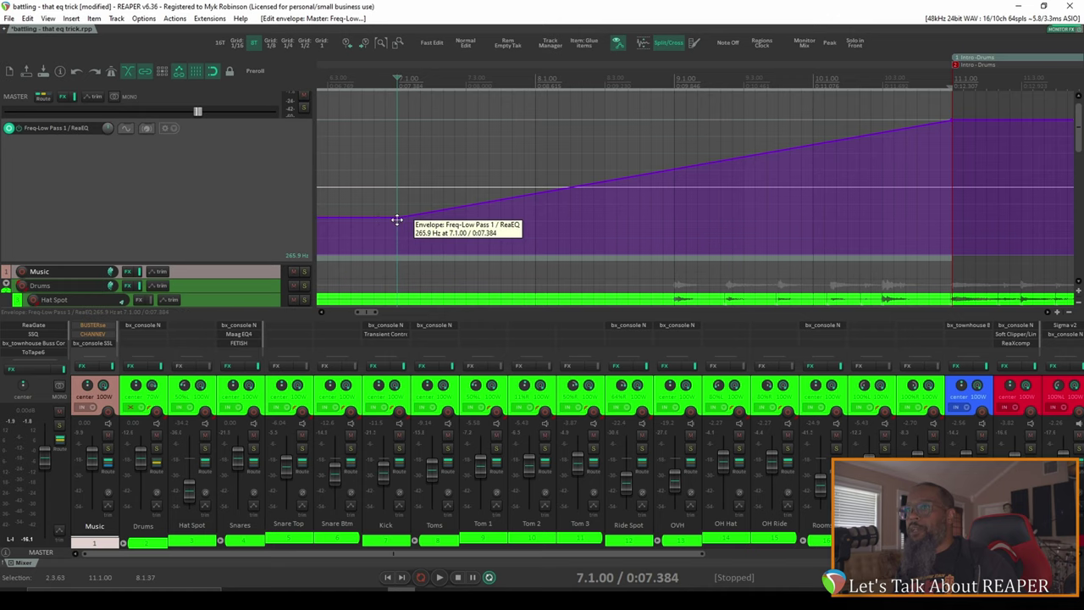
{"action": "scroll", "coordinate": [385, 130], "scroll_direction": "down", "scroll_amount": 3}
{"action": "scroll", "coordinate": [385, 136], "scroll_direction": "down", "scroll_amount": 2}
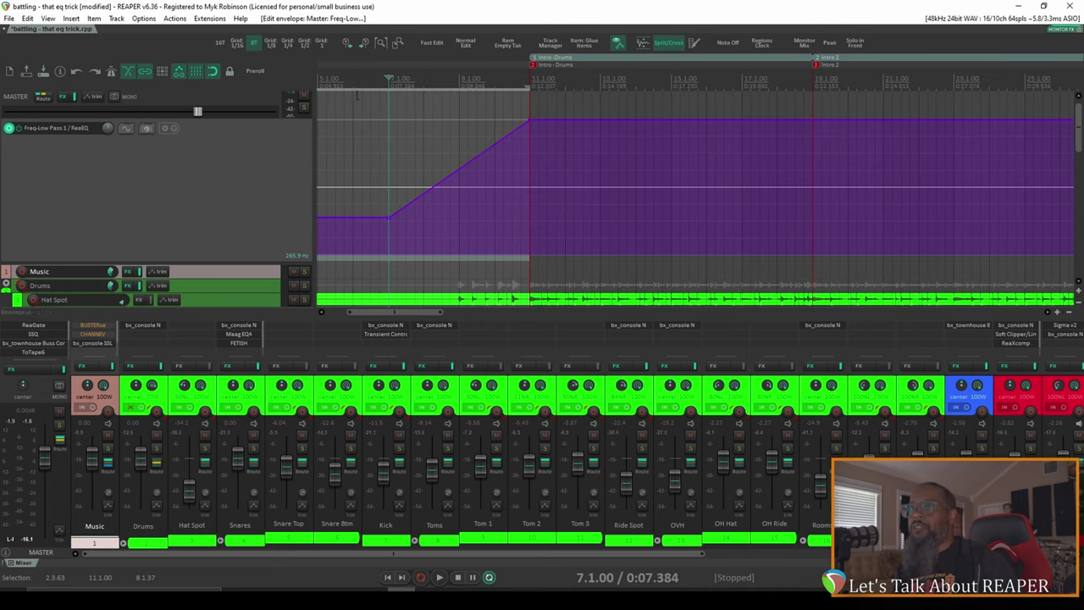
{"action": "key", "text": "space"}
{"action": "scroll", "coordinate": [542, 266], "scroll_direction": "left", "scroll_amount": 3}
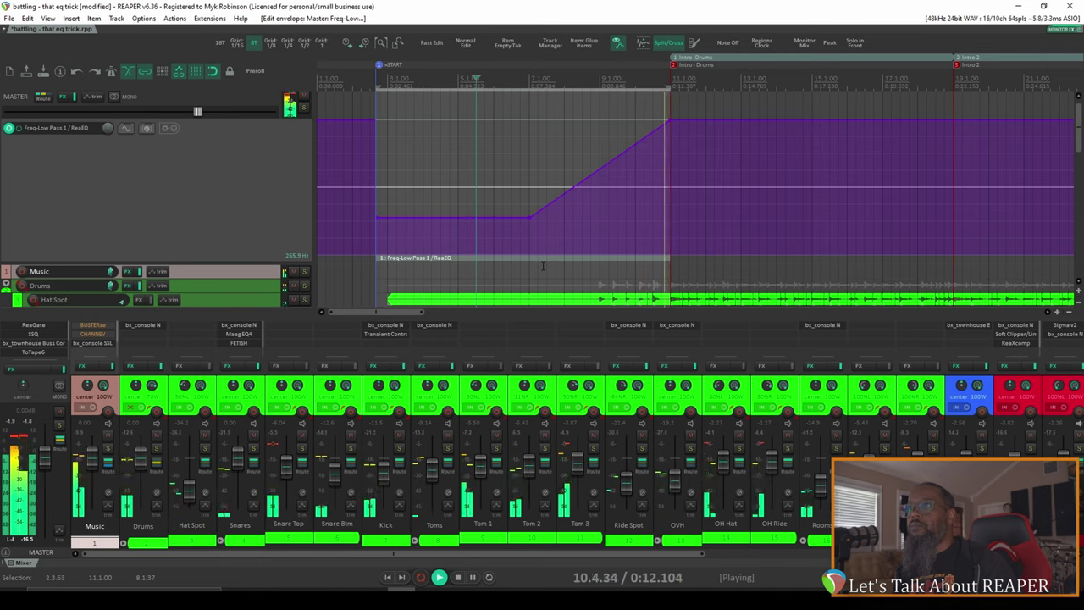
{"action": "key", "text": "space"}
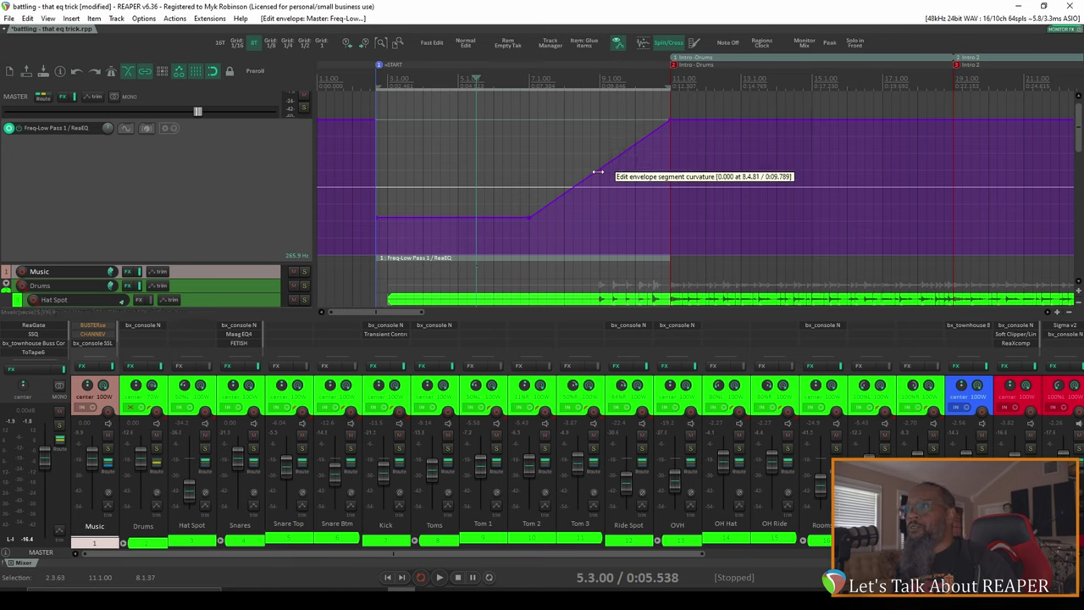
Curve the ramp to about 0.24 tension, stop playback, and reopen the master FX chain
{"action": "mouse_move", "coordinate": [597, 172]}
{"action": "left_mouse_down"}
{"action": "mouse_move", "coordinate": [510, 164]}
{"action": "mouse_move", "coordinate": [588, 166]}
{"action": "mouse_move", "coordinate": [609, 179]}
{"action": "mouse_move", "coordinate": [582, 165]}
{"action": "left_mouse_up"}
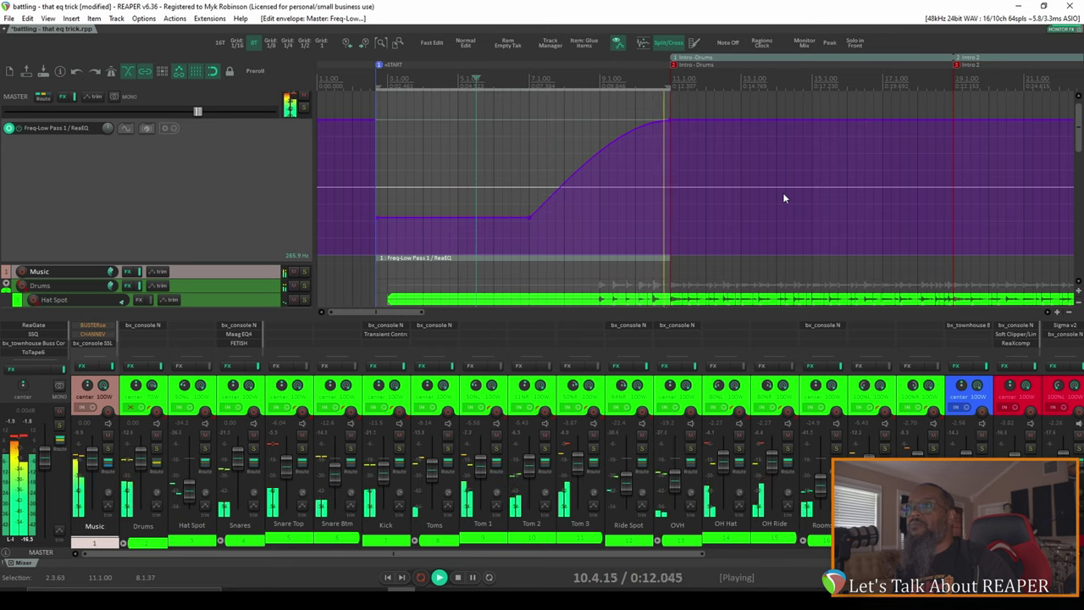
{"action": "key", "text": "space"}
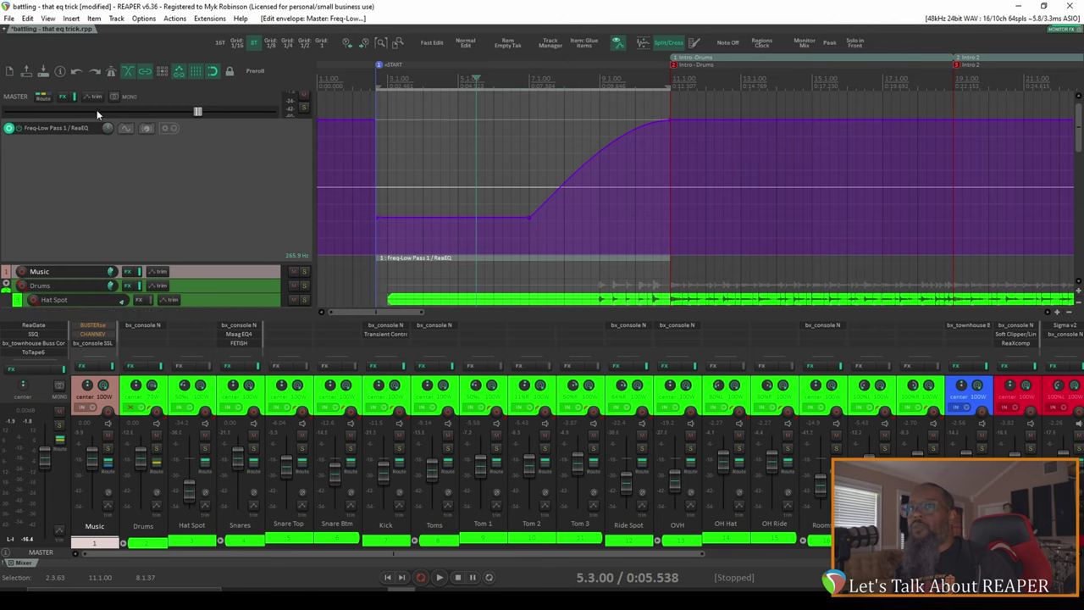
{"action": "left_click", "coordinate": [66, 96]}
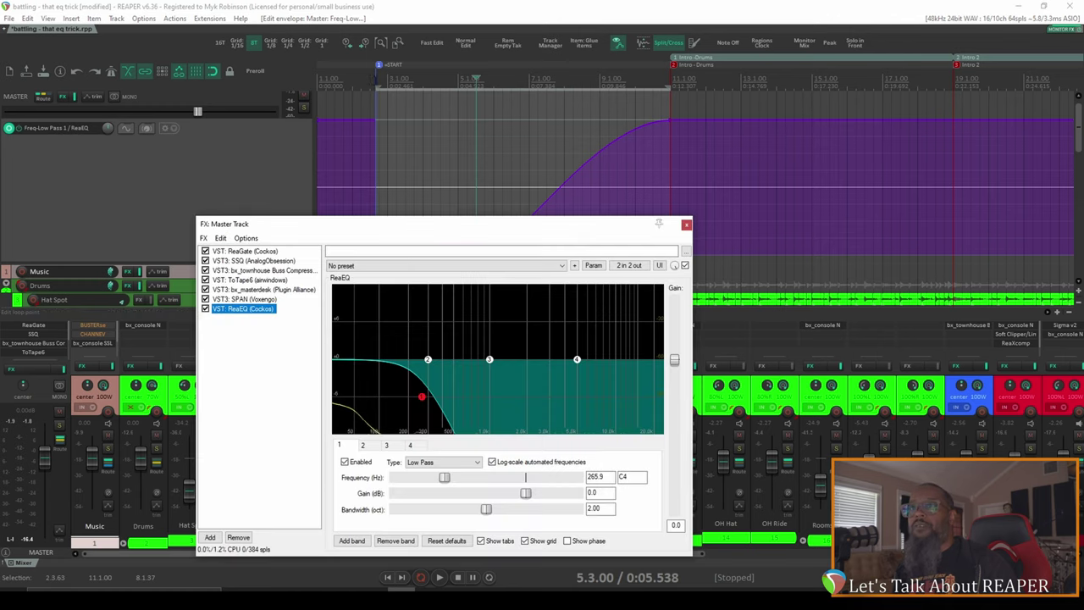
Play the intro from near the start, watching ReaEQ's low-pass sweep from 265.9 Hz to 24000 Hz
{"action": "left_click", "coordinate": [370, 80]}
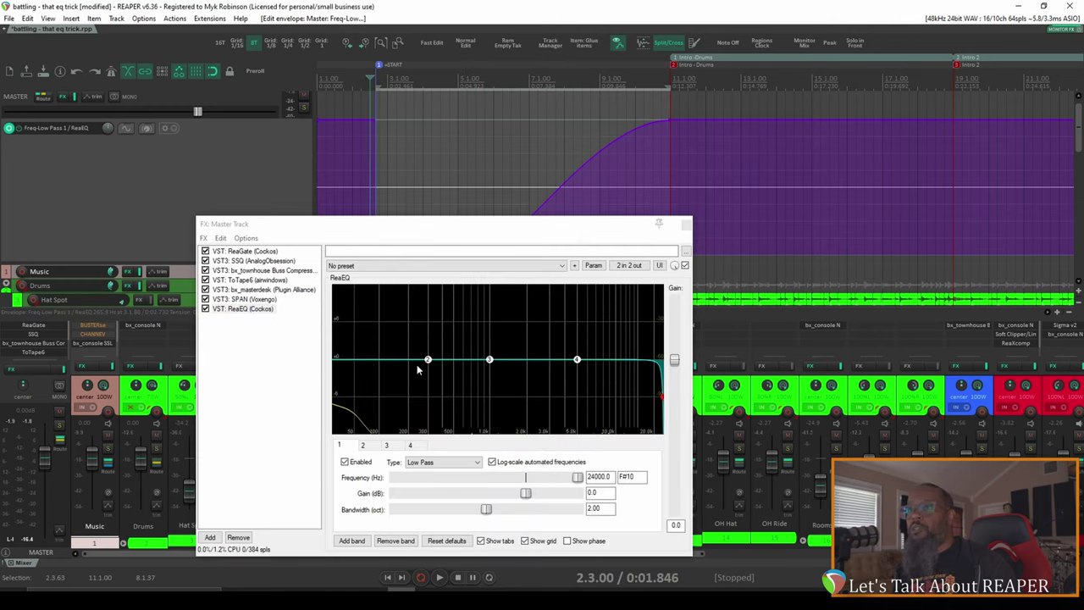
{"action": "left_click", "coordinate": [553, 227]}
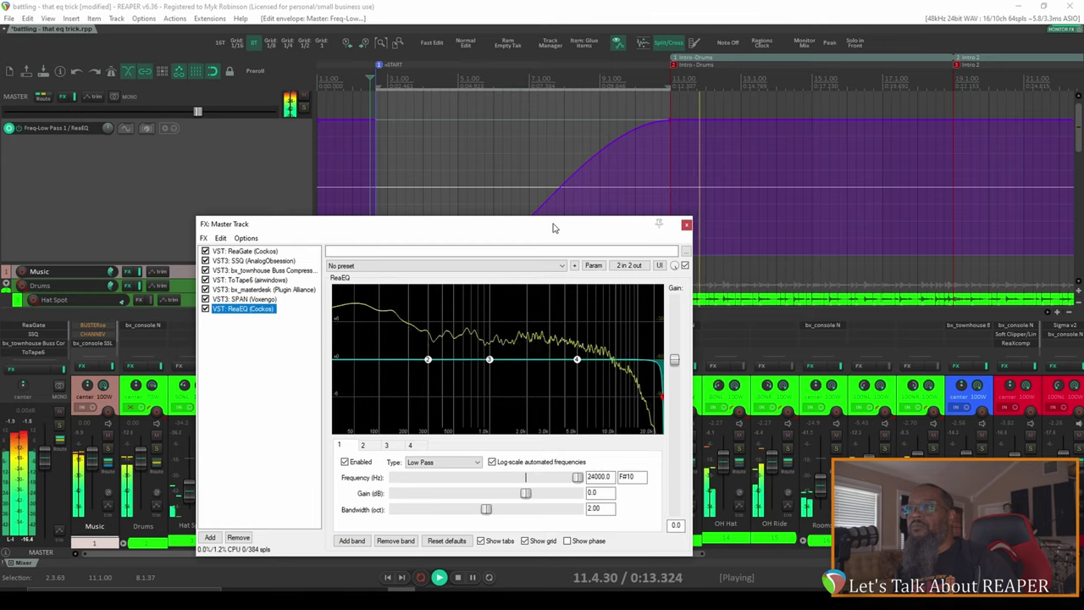
{"action": "key", "text": "space"}
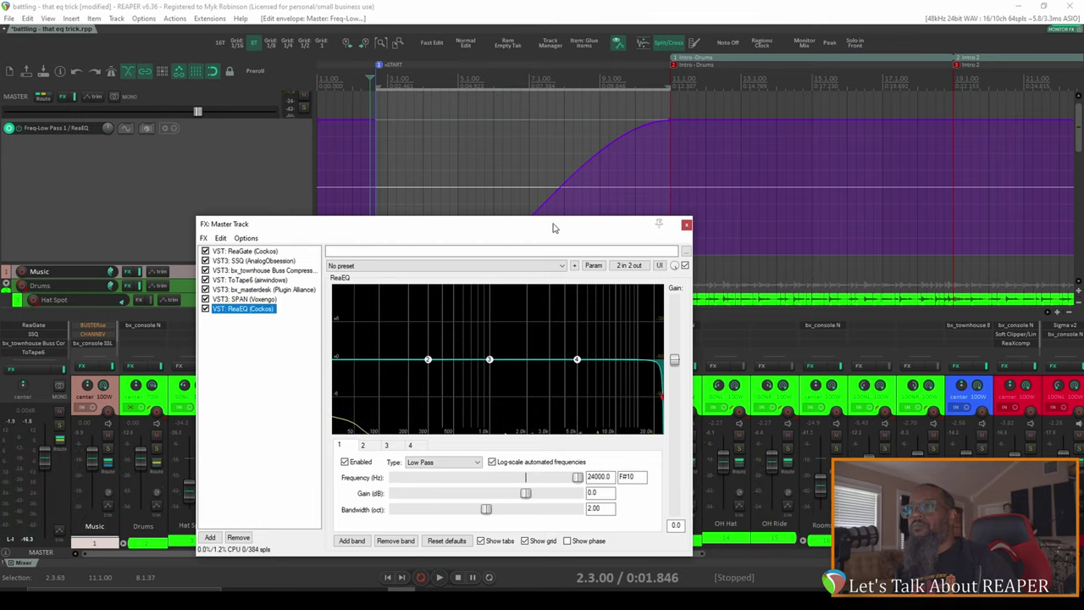